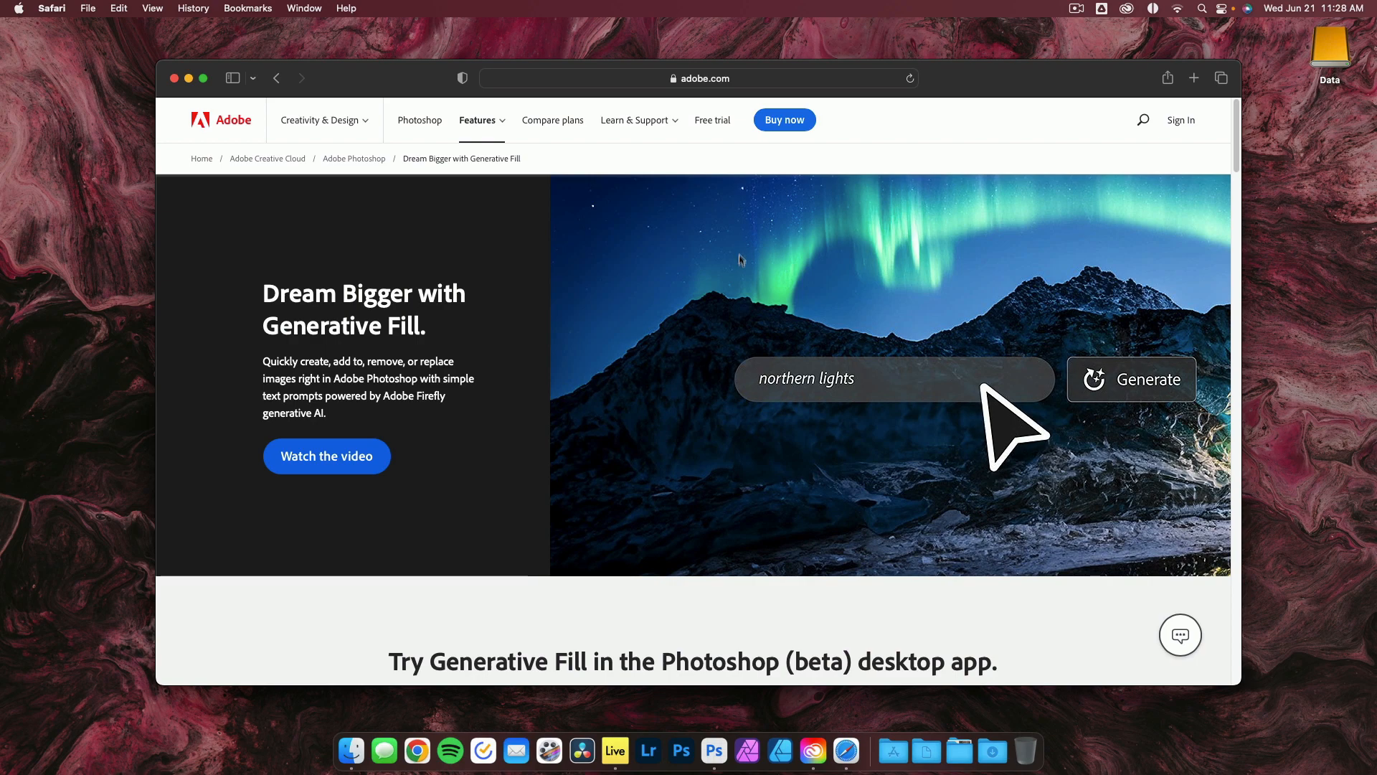
# Scroll through the Generative Fill feature page and minimize the browser window.
pyautogui.scroll(-1, 735, 386)
pyautogui.scroll(-10, 737, 387)
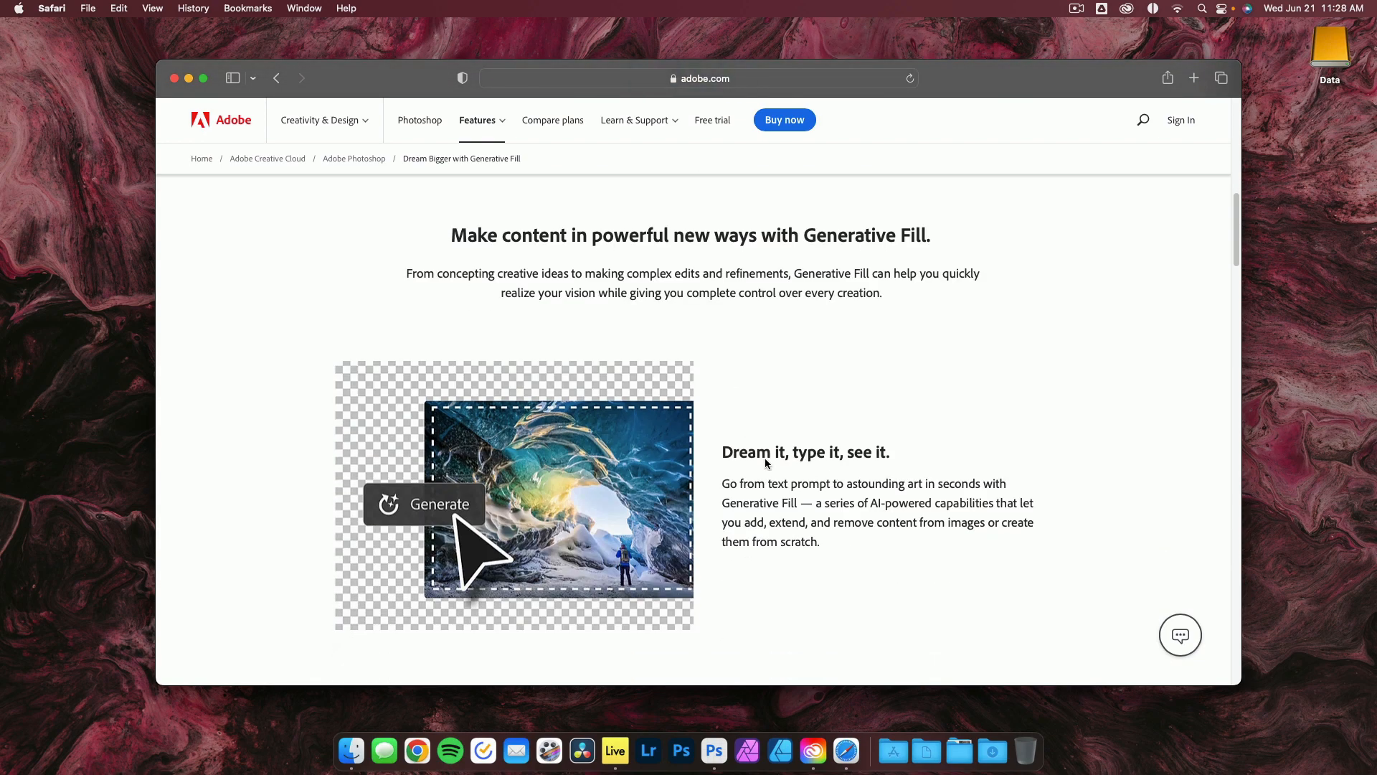
pyautogui.click(188, 79)
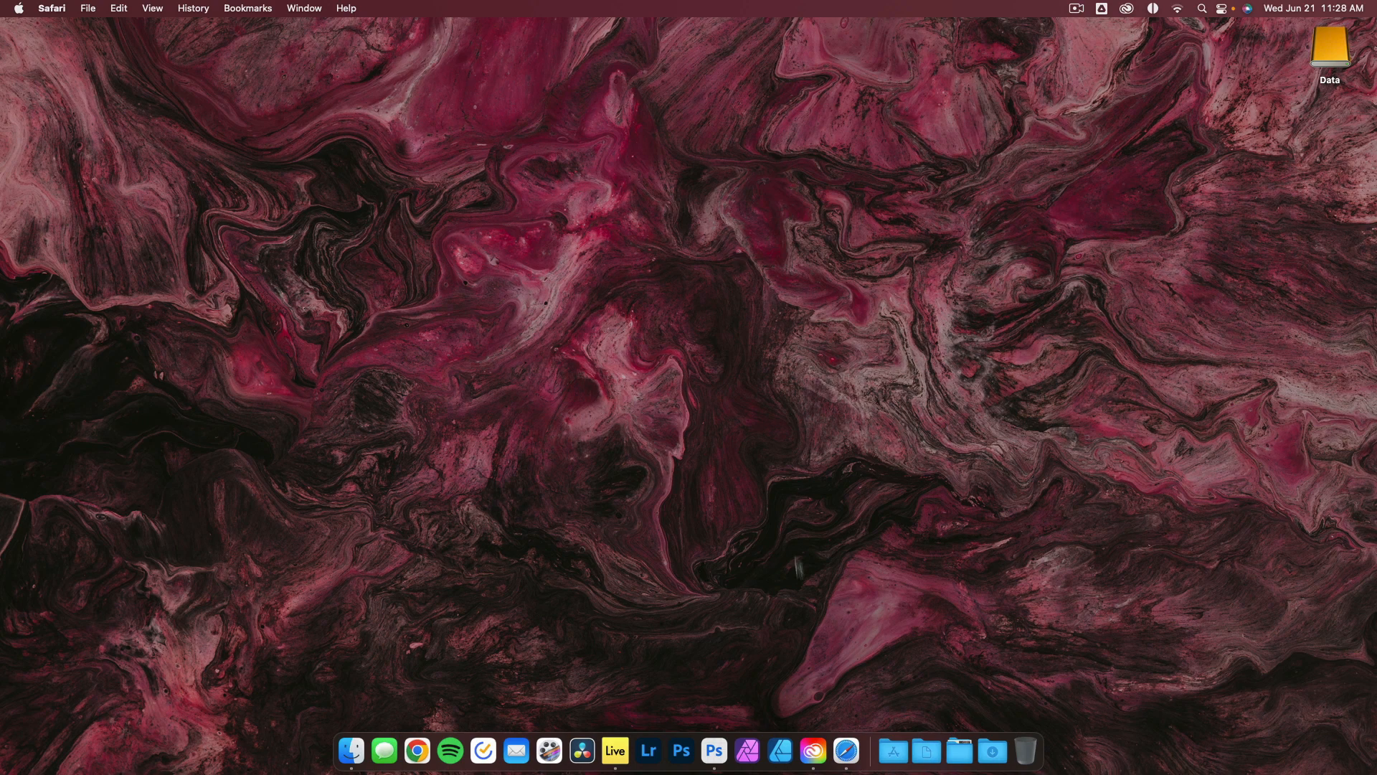
# Switch to Creative Cloud to find Photoshop (Beta), then minimize it and launch Photoshop (Beta).
pyautogui.click(814, 751)
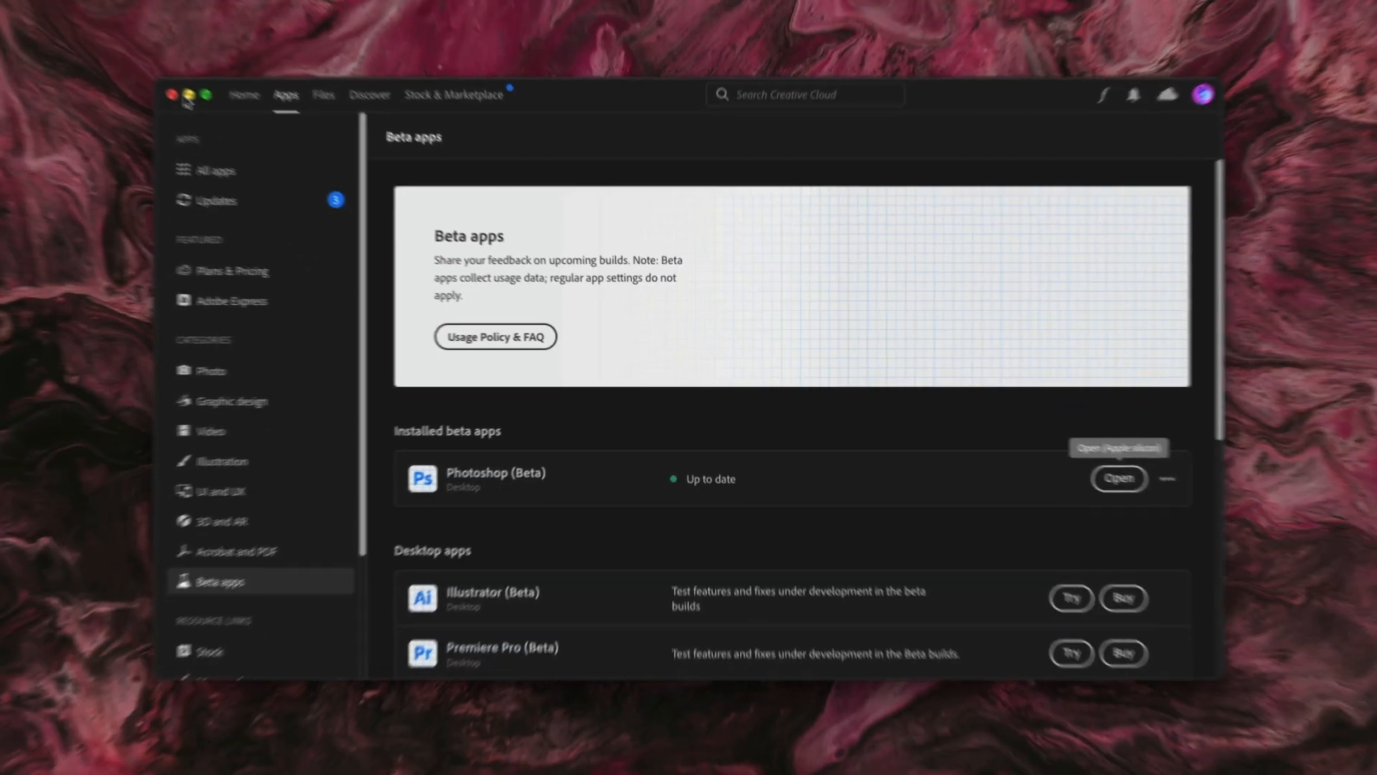
pyautogui.click(76, 37)
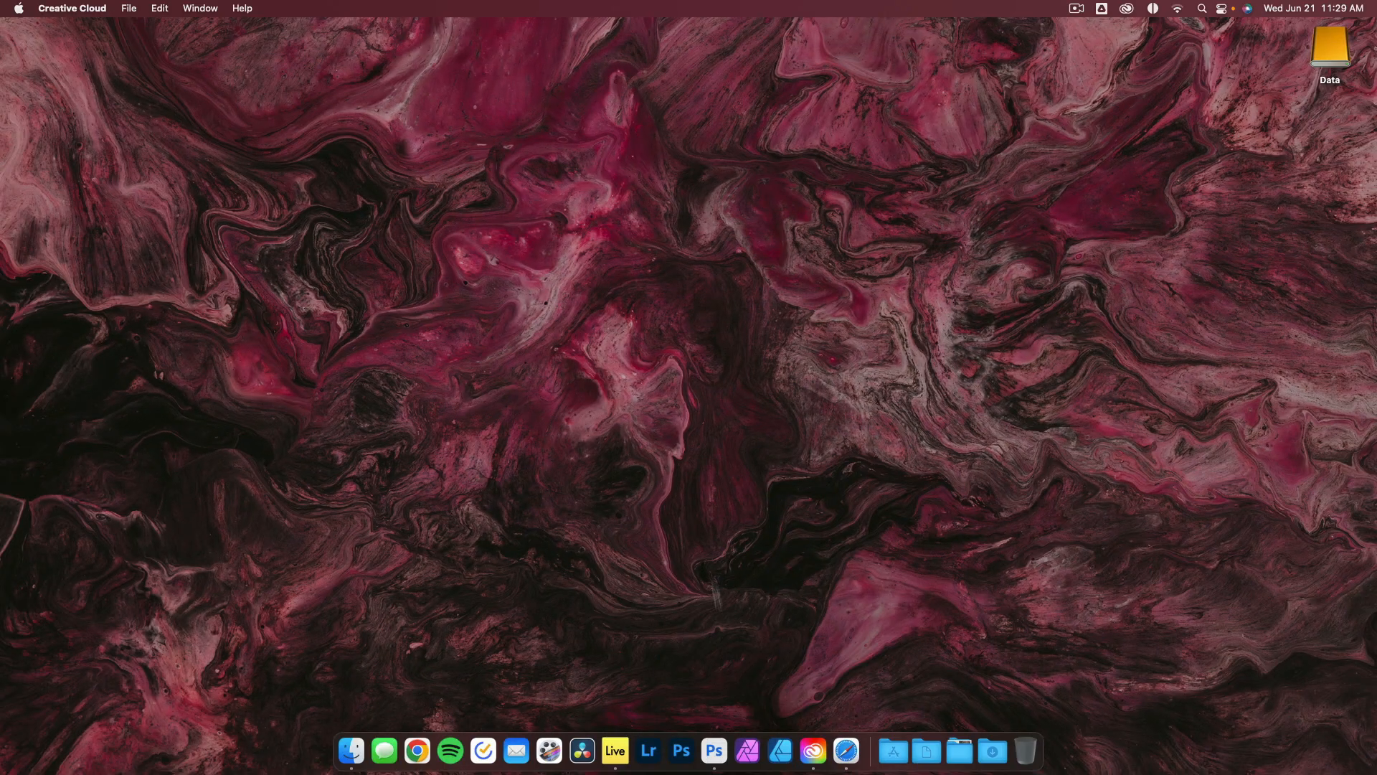
pyautogui.click(706, 747)
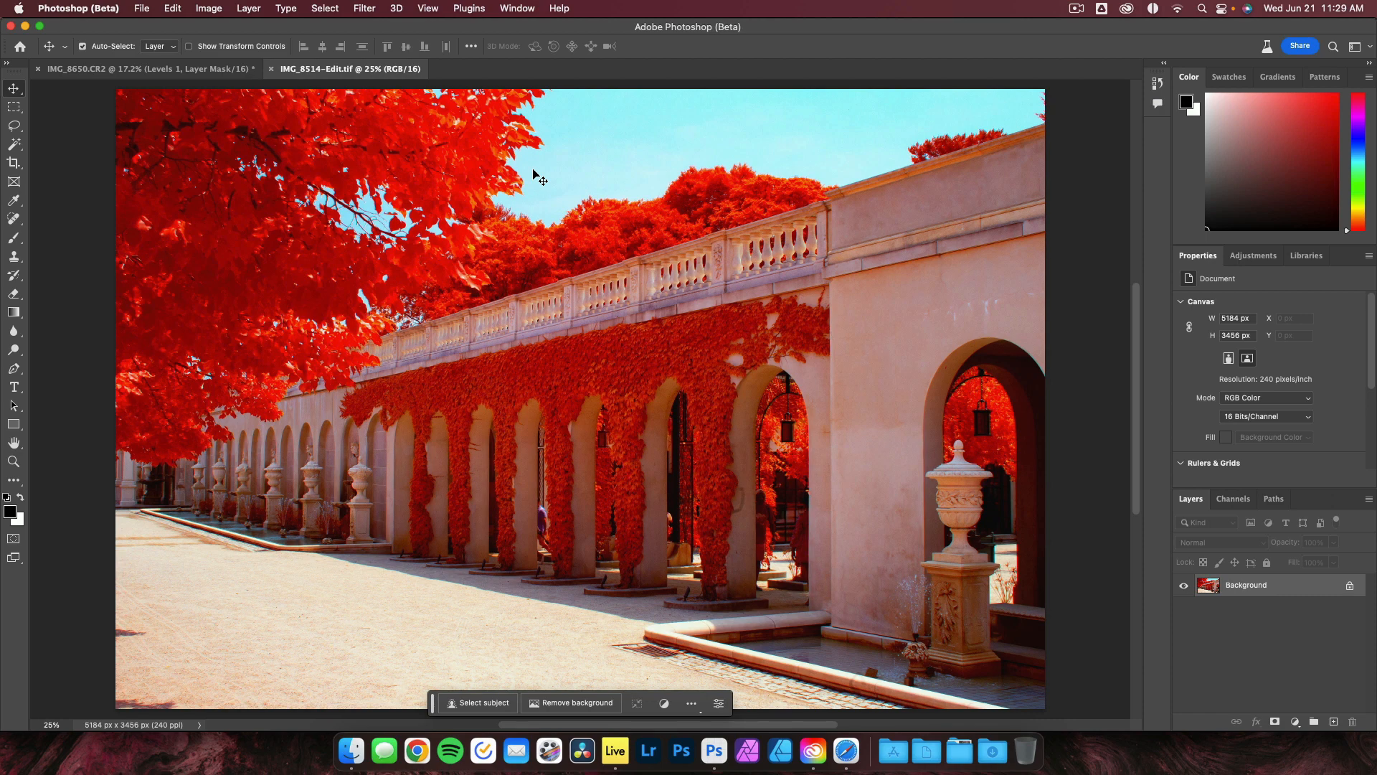
# Zoom out and extend the canvas upward and to the right with the Crop tool to about 6129 x 4086 px.
pyautogui.press('super+minus')
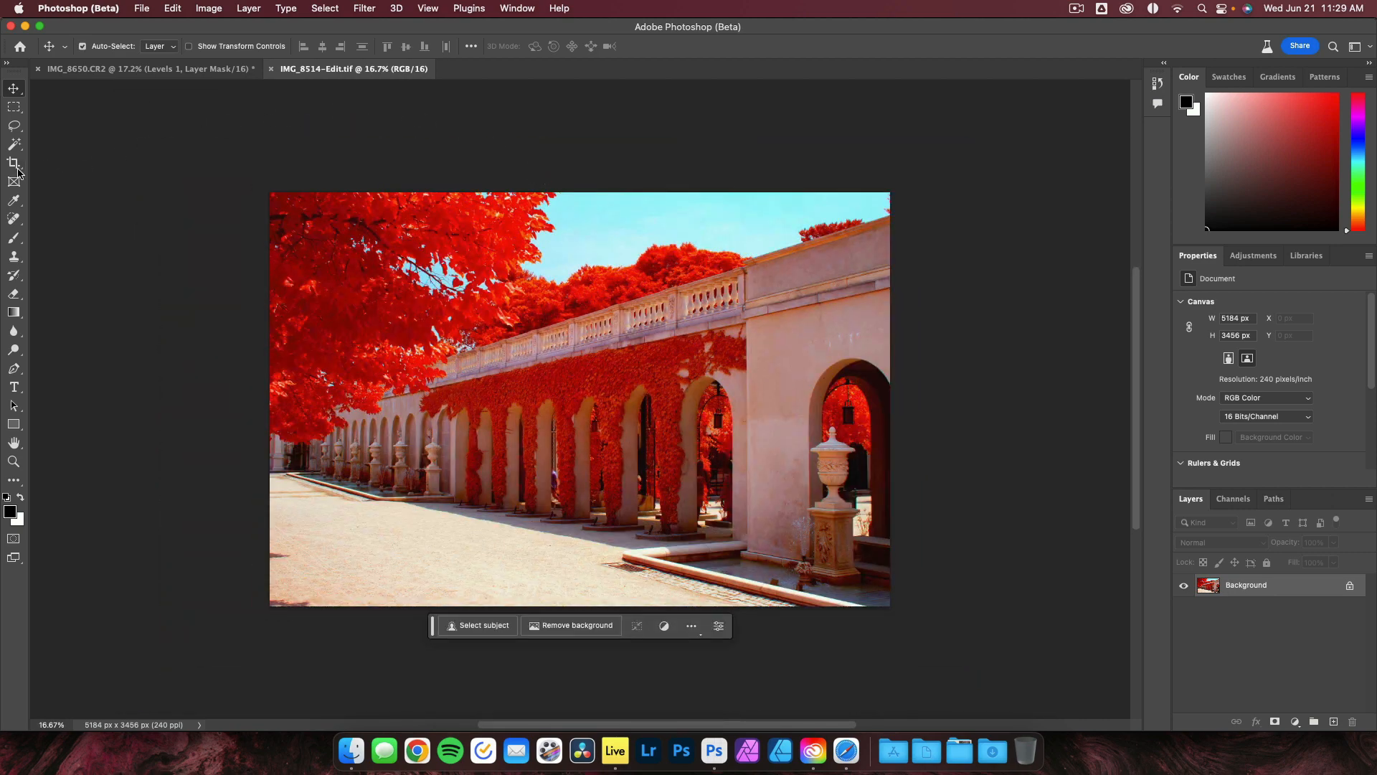
pyautogui.press('c')
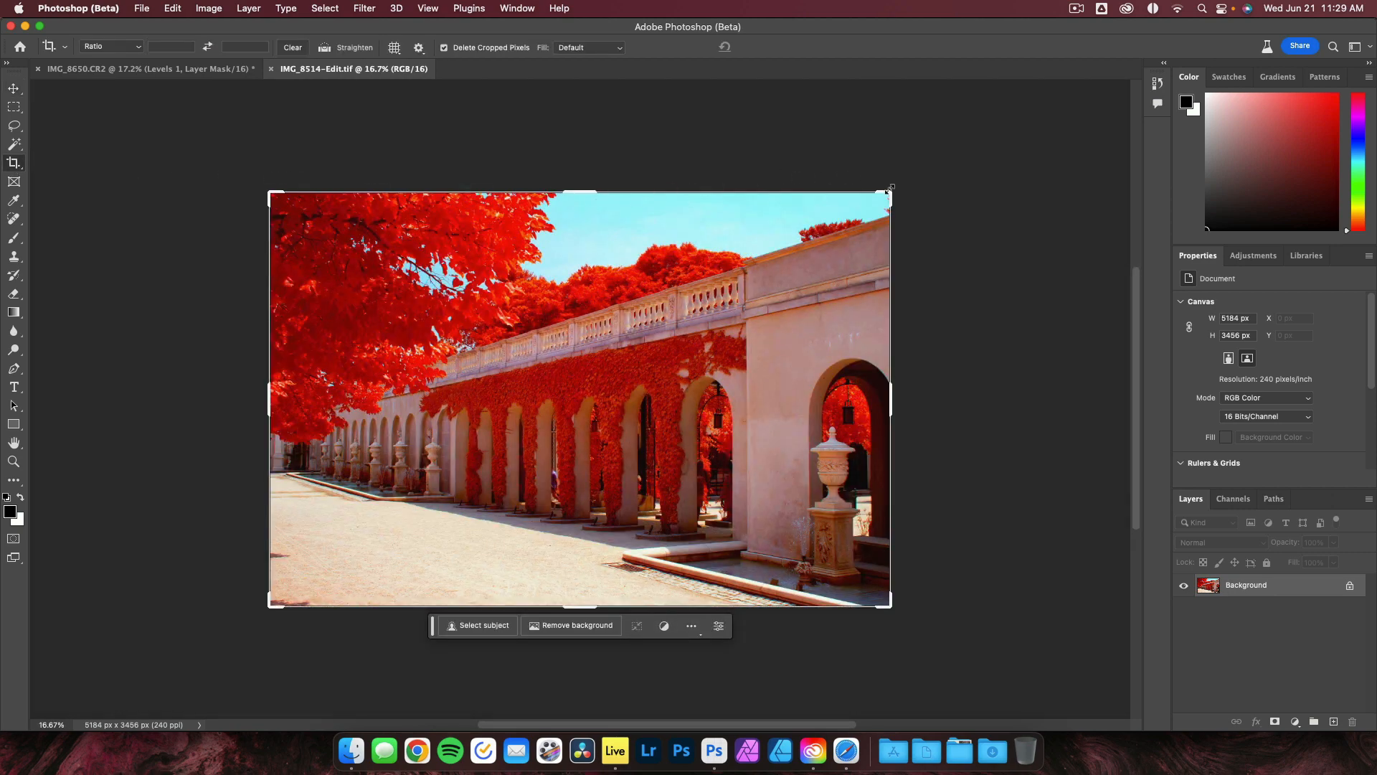
pyautogui.moveTo(890, 191); pyautogui.dragTo(949, 155)
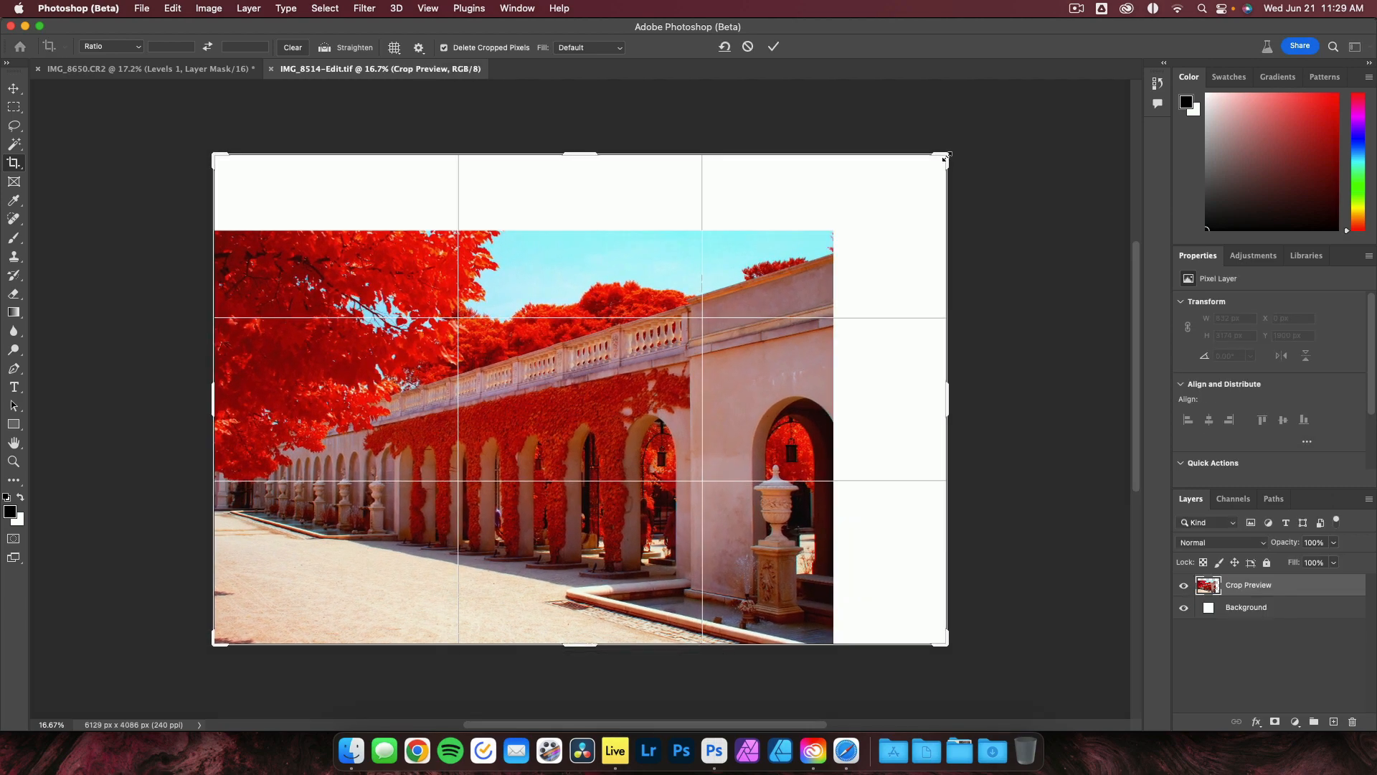
pyautogui.press('Return')
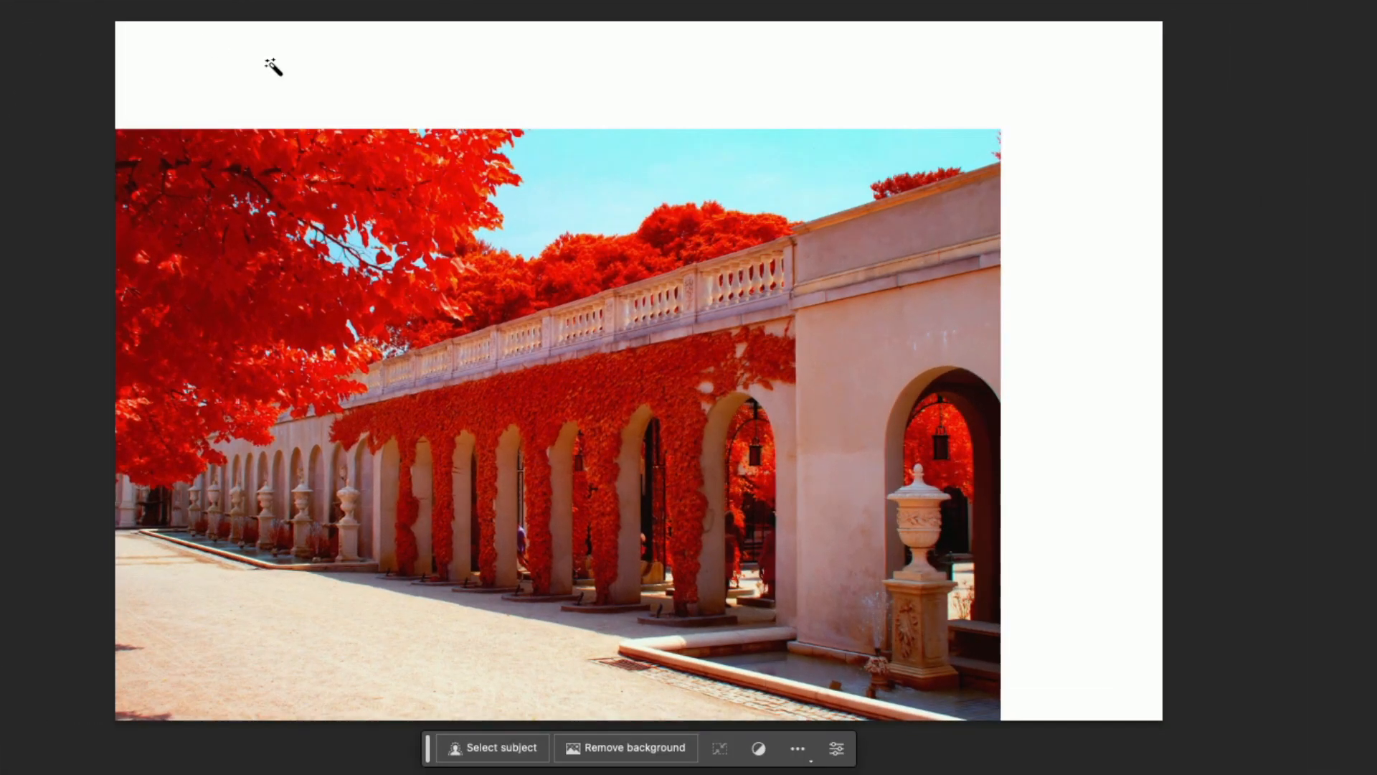
# Select the empty white canvas area with the Magic Wand and feather the selection by 20 pixels.
pyautogui.click(287, 103)
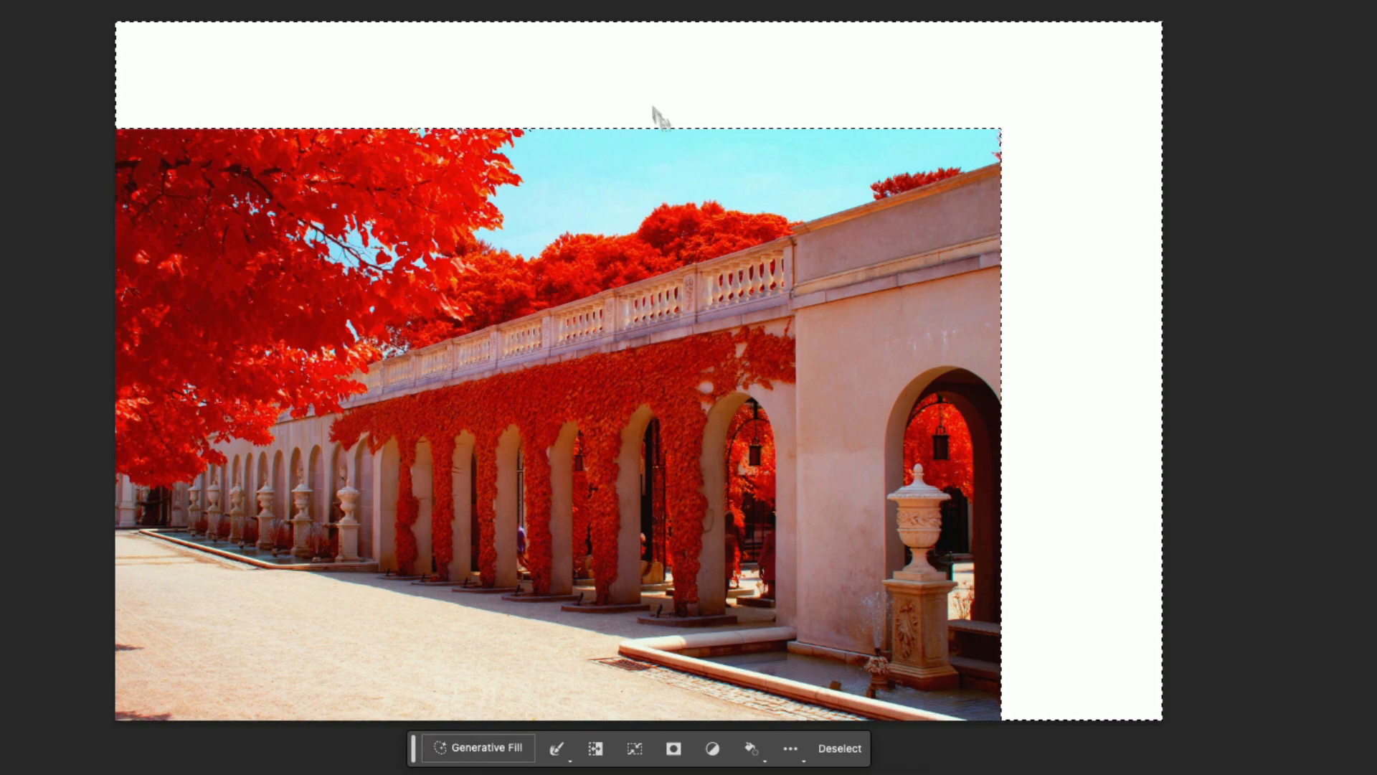
pyautogui.rightClick(645, 81)
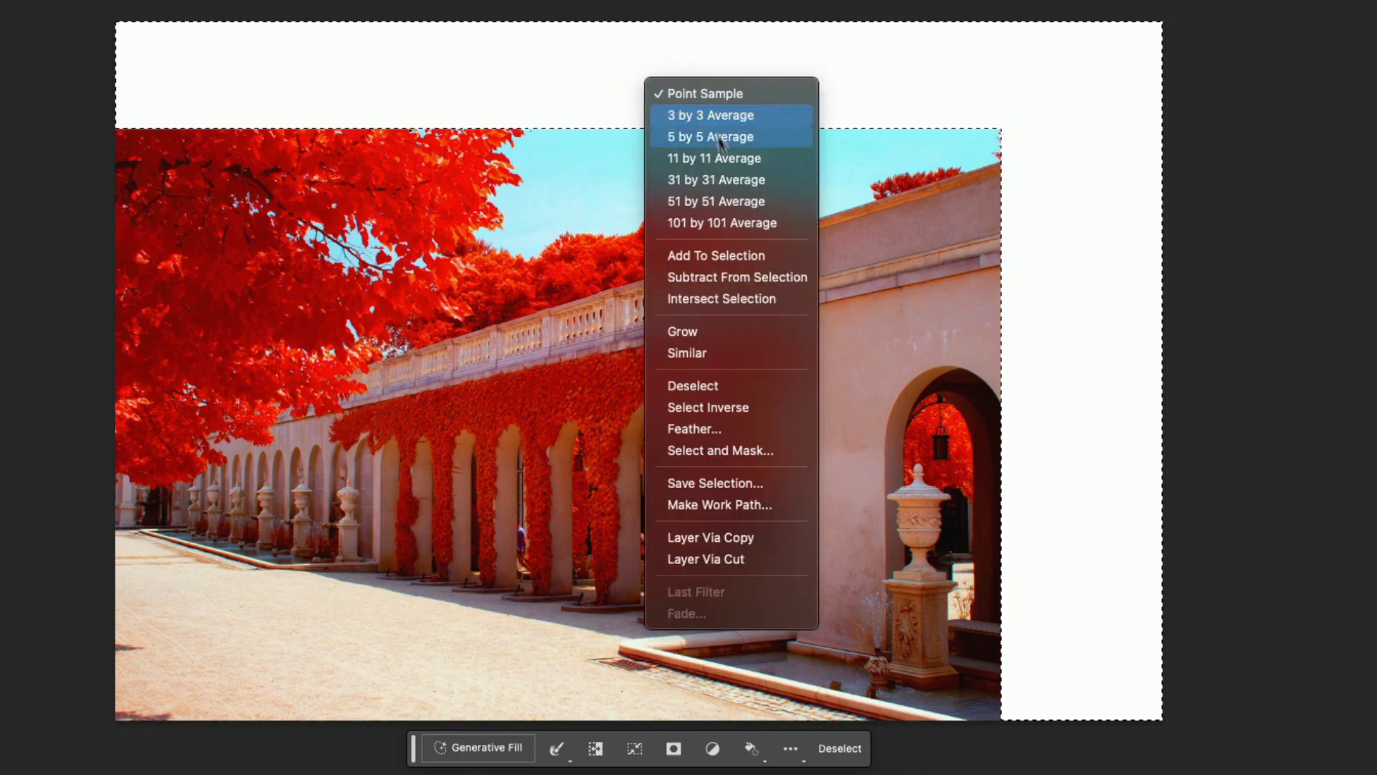
pyautogui.click(717, 429)
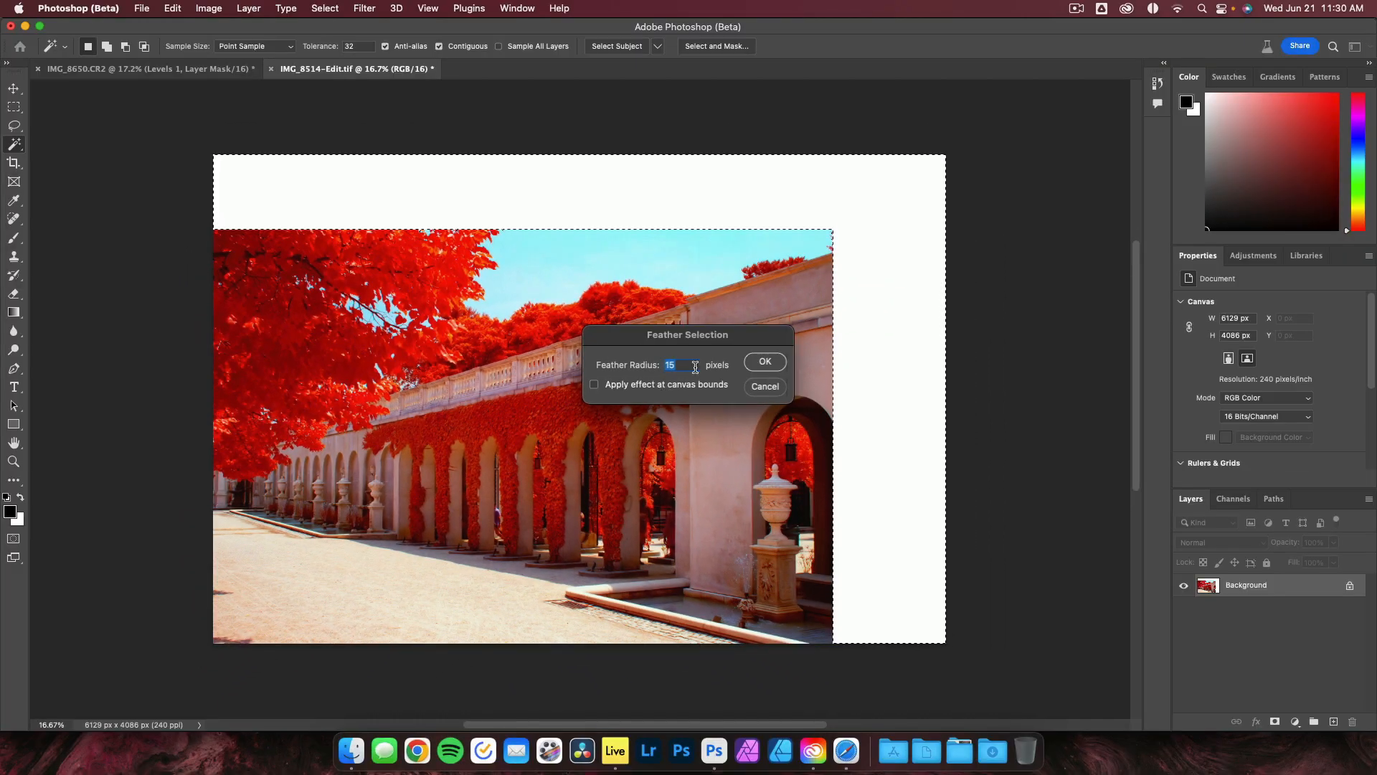
pyautogui.write('20')
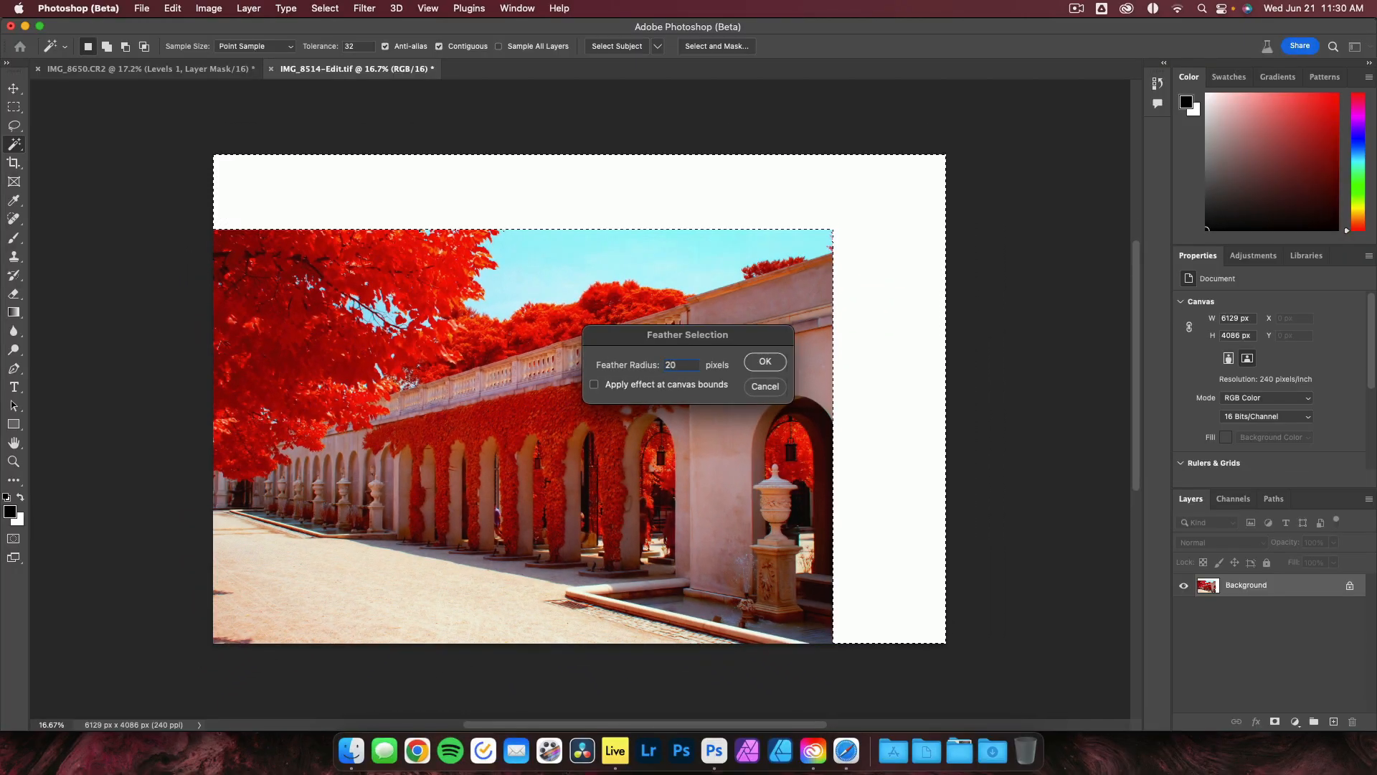
pyautogui.press('Return')
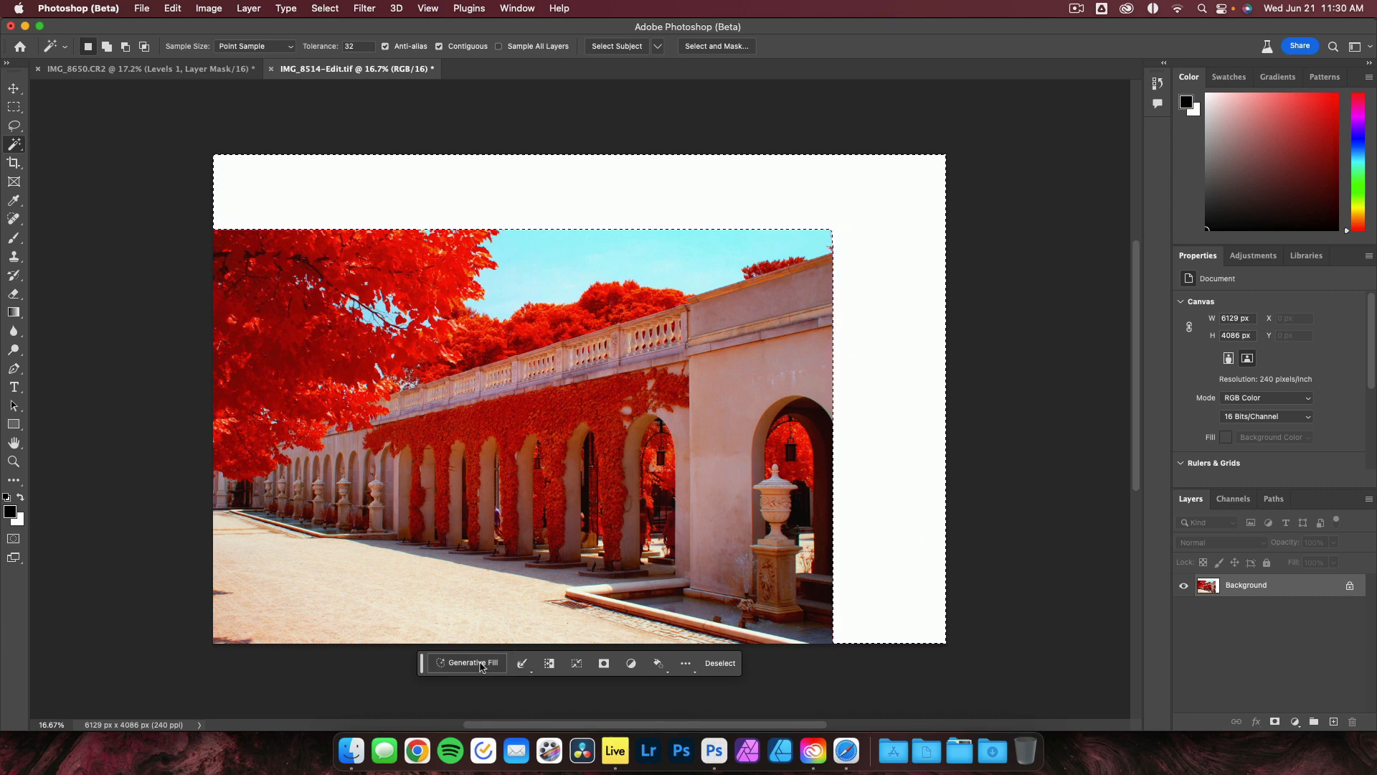
# Run Generative Fill on the selection with an empty prompt and step through the resulting variations.
pyautogui.click(477, 662)
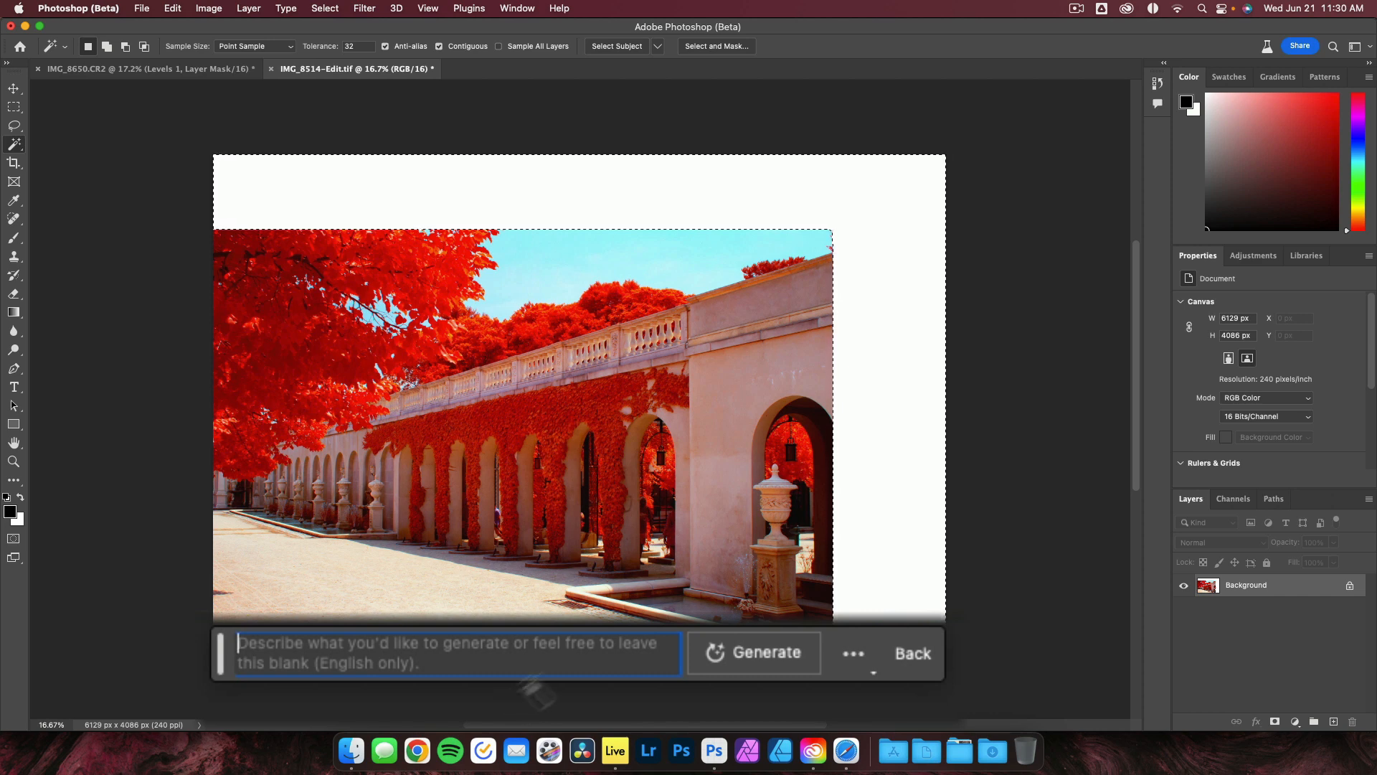
pyautogui.click(765, 656)
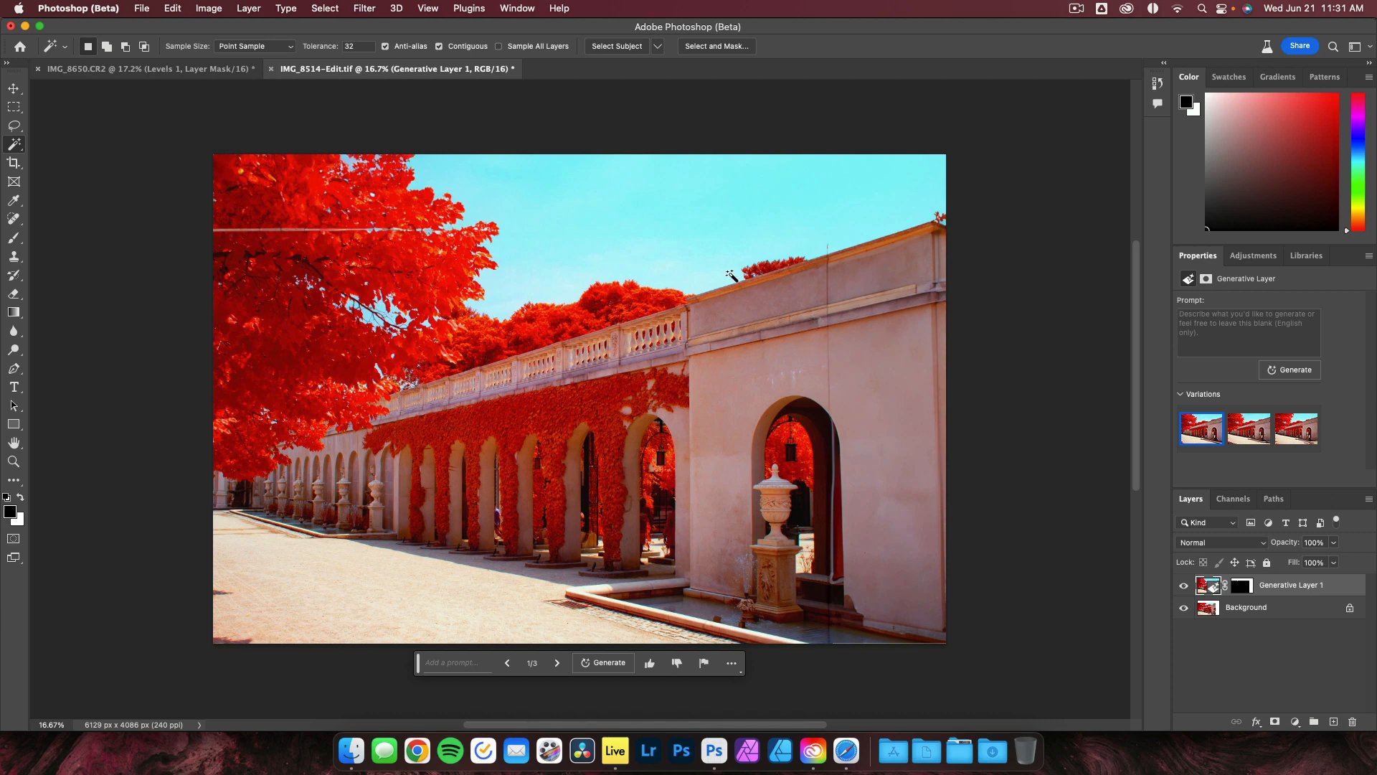
pyautogui.moveTo(1234, 430)
pyautogui.click(559, 664)
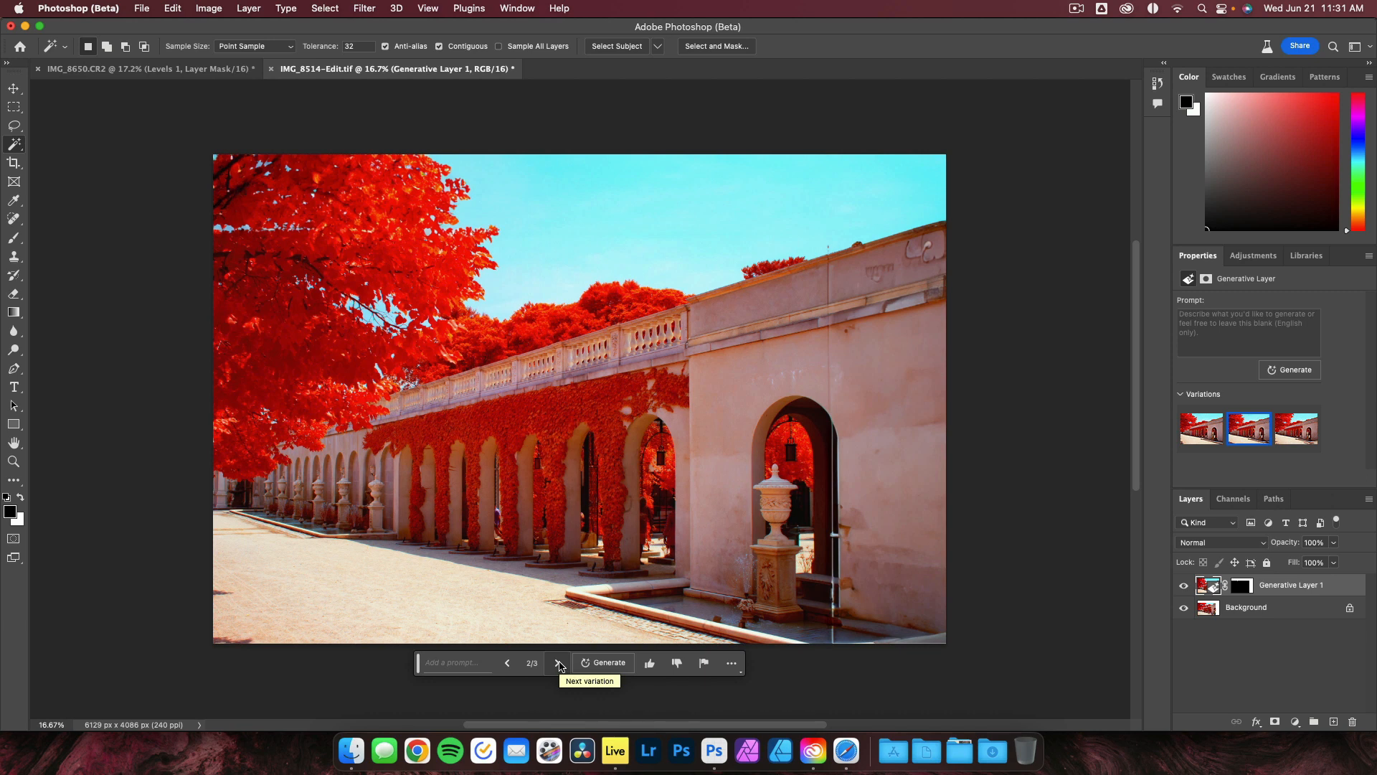
pyautogui.click(558, 663)
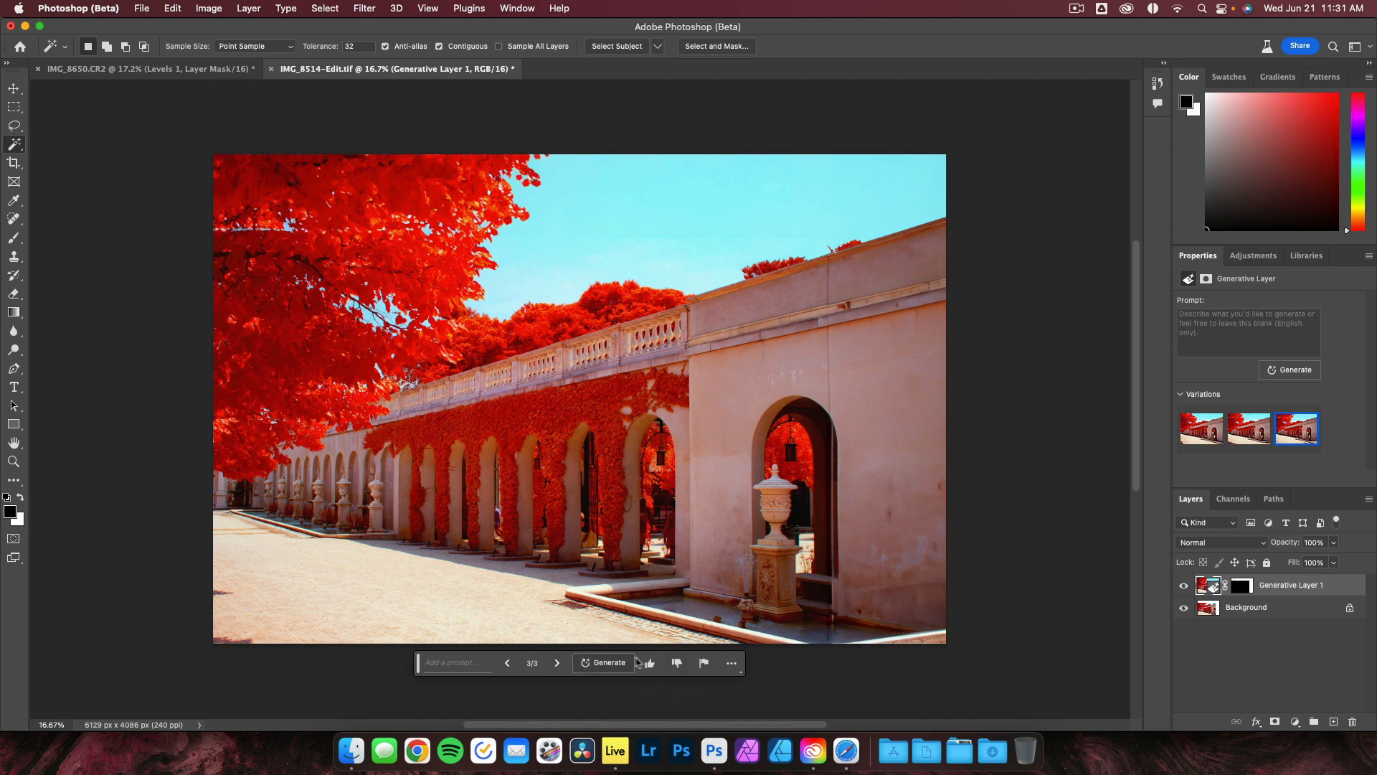
# Generate more variations for the filled area and step through them to the fifth one.
pyautogui.click(610, 665)
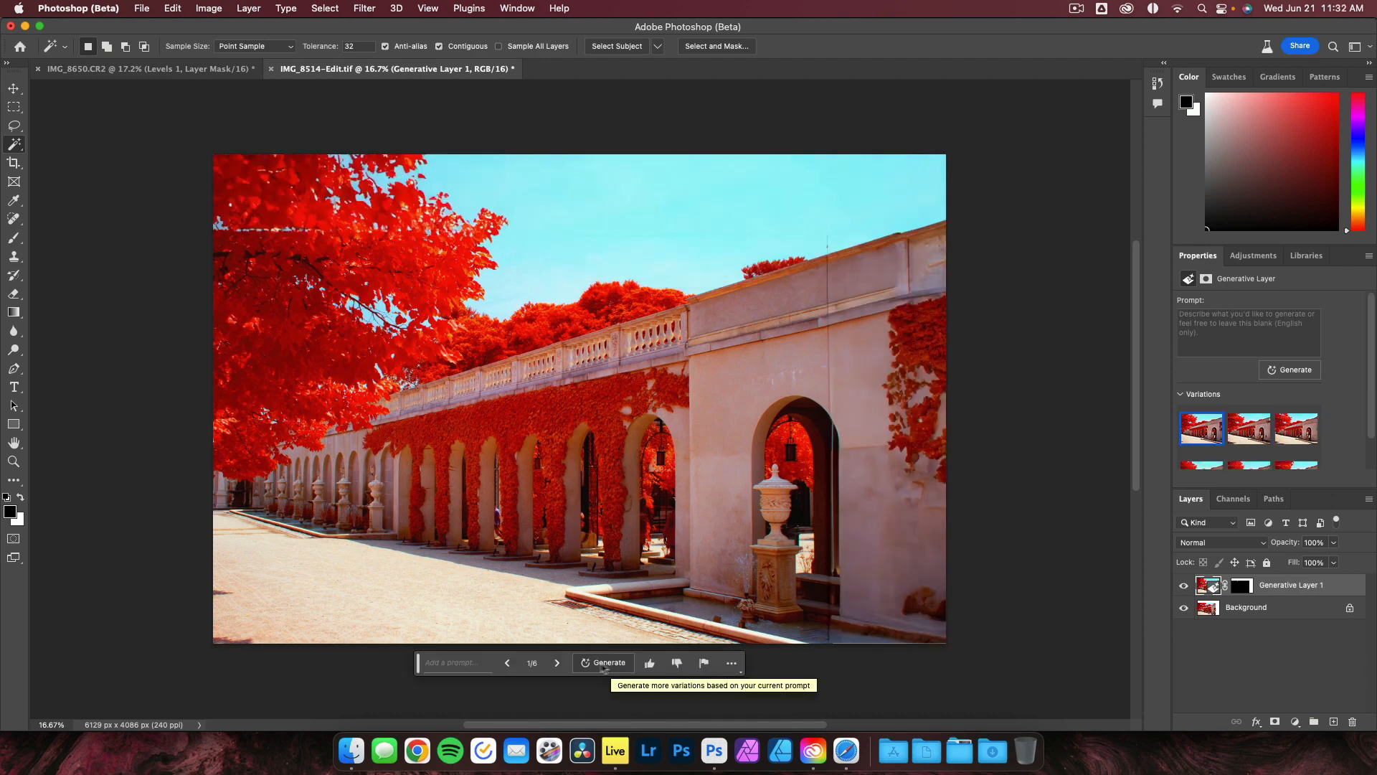
pyautogui.click(558, 664)
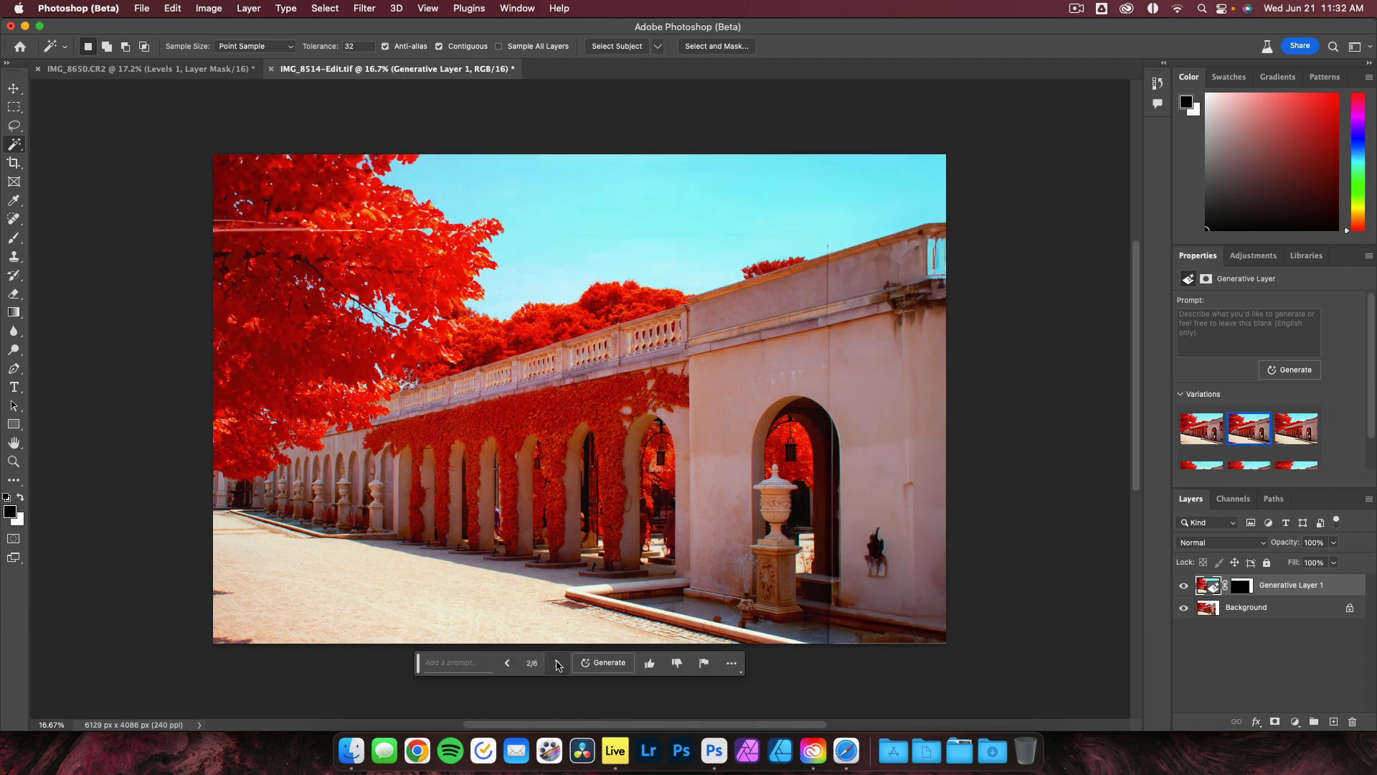
pyautogui.click(558, 663)
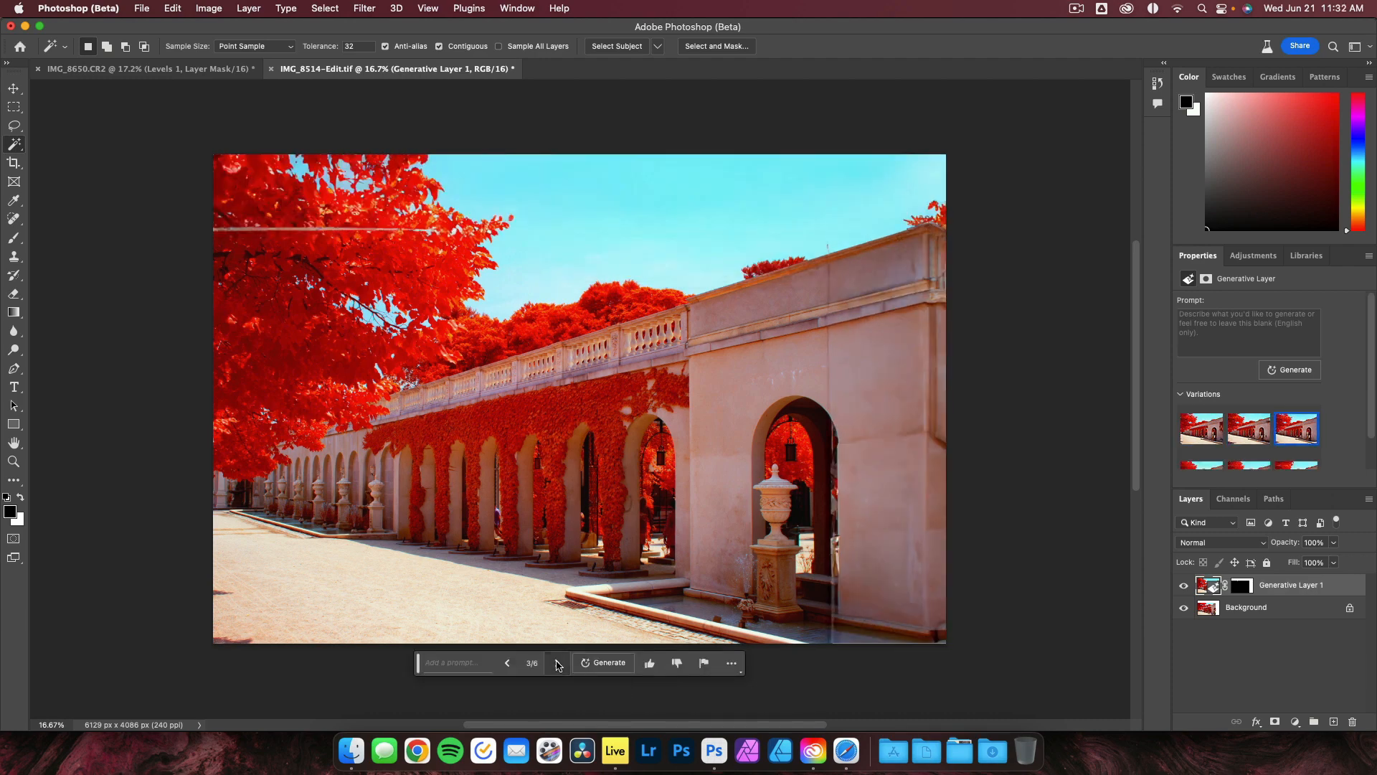
pyautogui.click(558, 663)
pyautogui.click(558, 664)
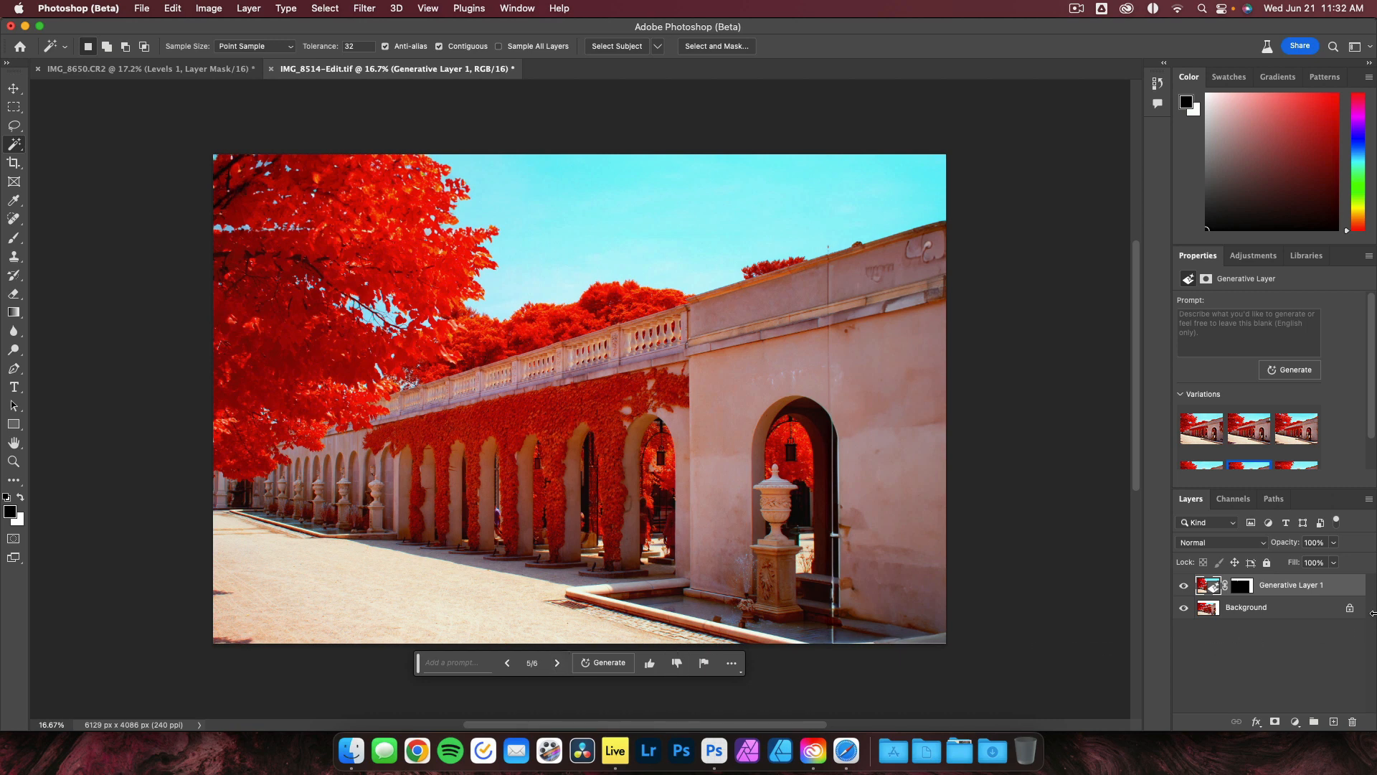
# Lasso a small region in the sky and generate a Bird into it with Generative Fill.
pyautogui.click(14, 125)
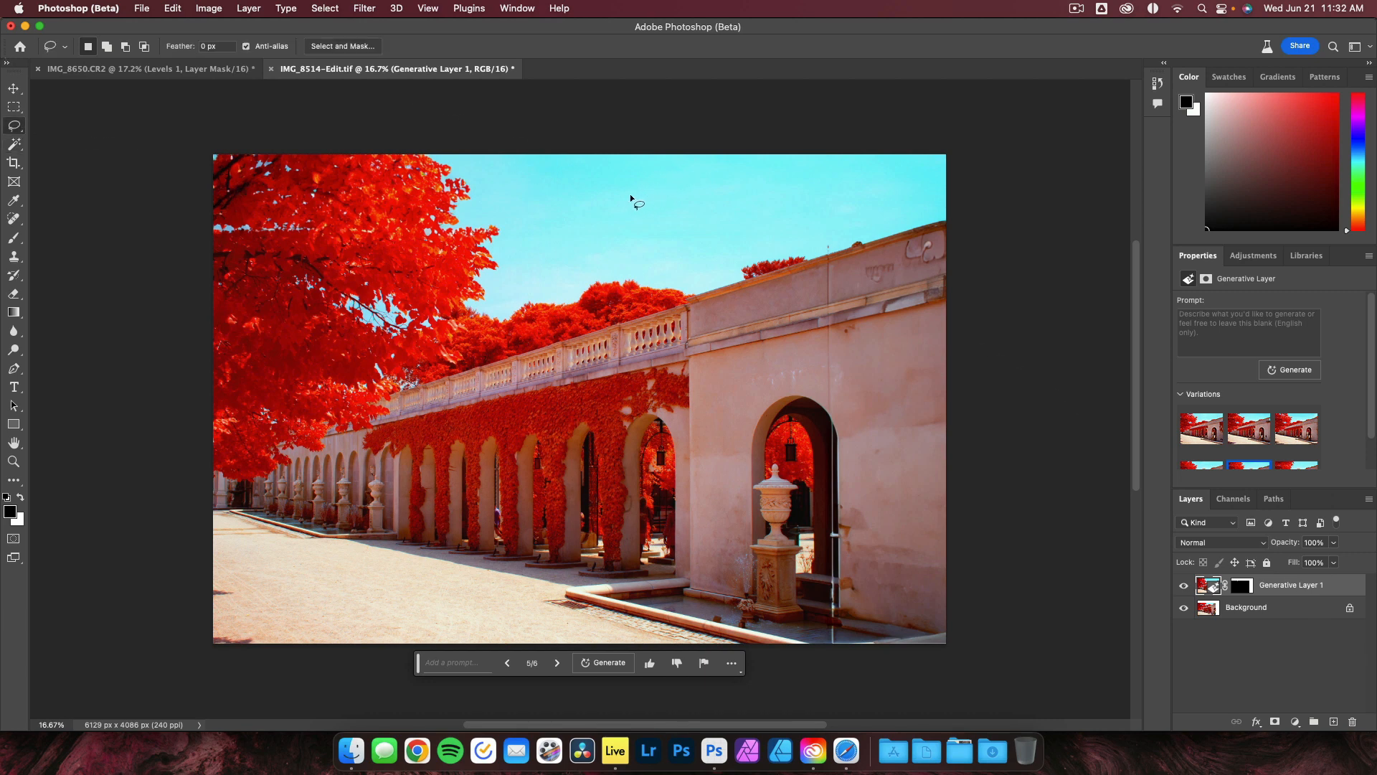
pyautogui.moveTo(630, 192)
pyautogui.mouseDown()
pyautogui.moveTo(590, 211)
pyautogui.moveTo(640, 245)
pyautogui.moveTo(708, 208)
pyautogui.moveTo(670, 184)
pyautogui.moveTo(615, 194)
pyautogui.mouseUp()
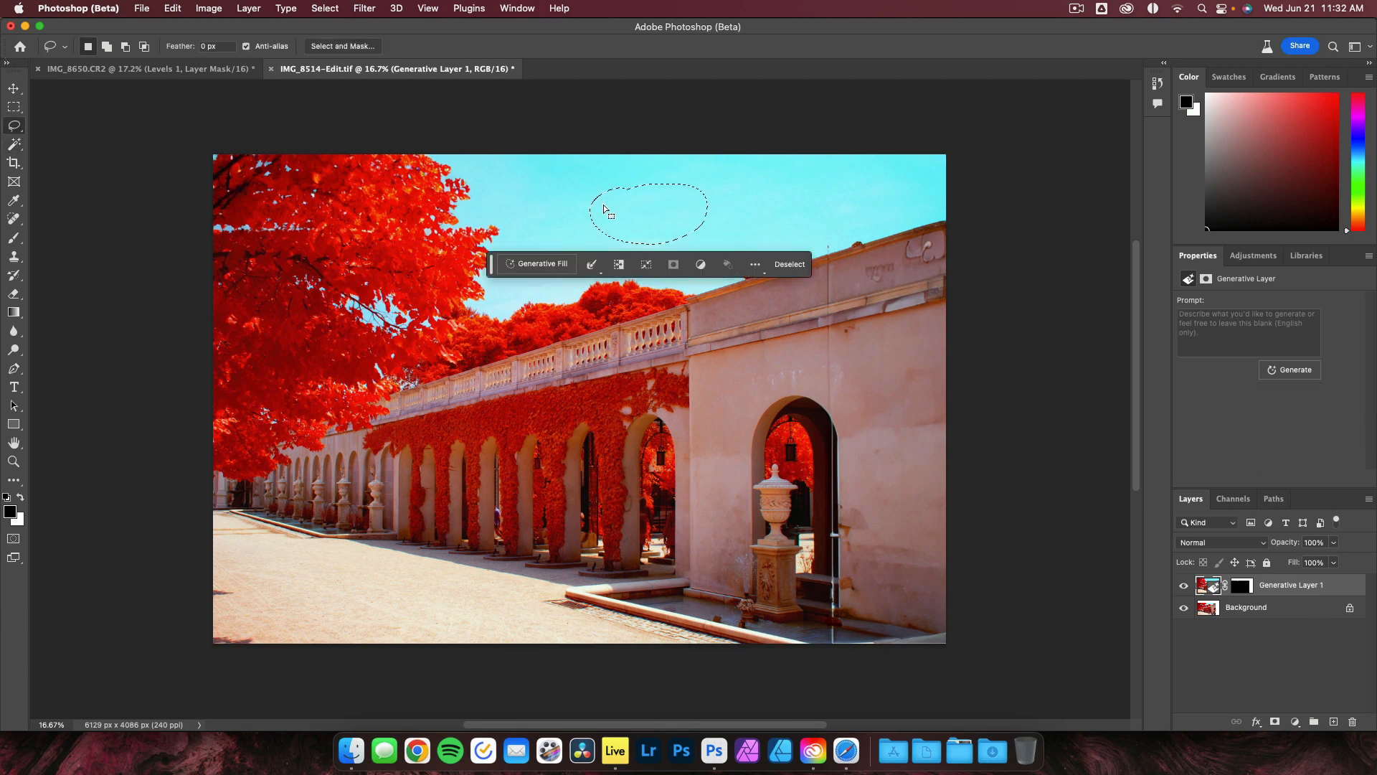
pyautogui.click(559, 262)
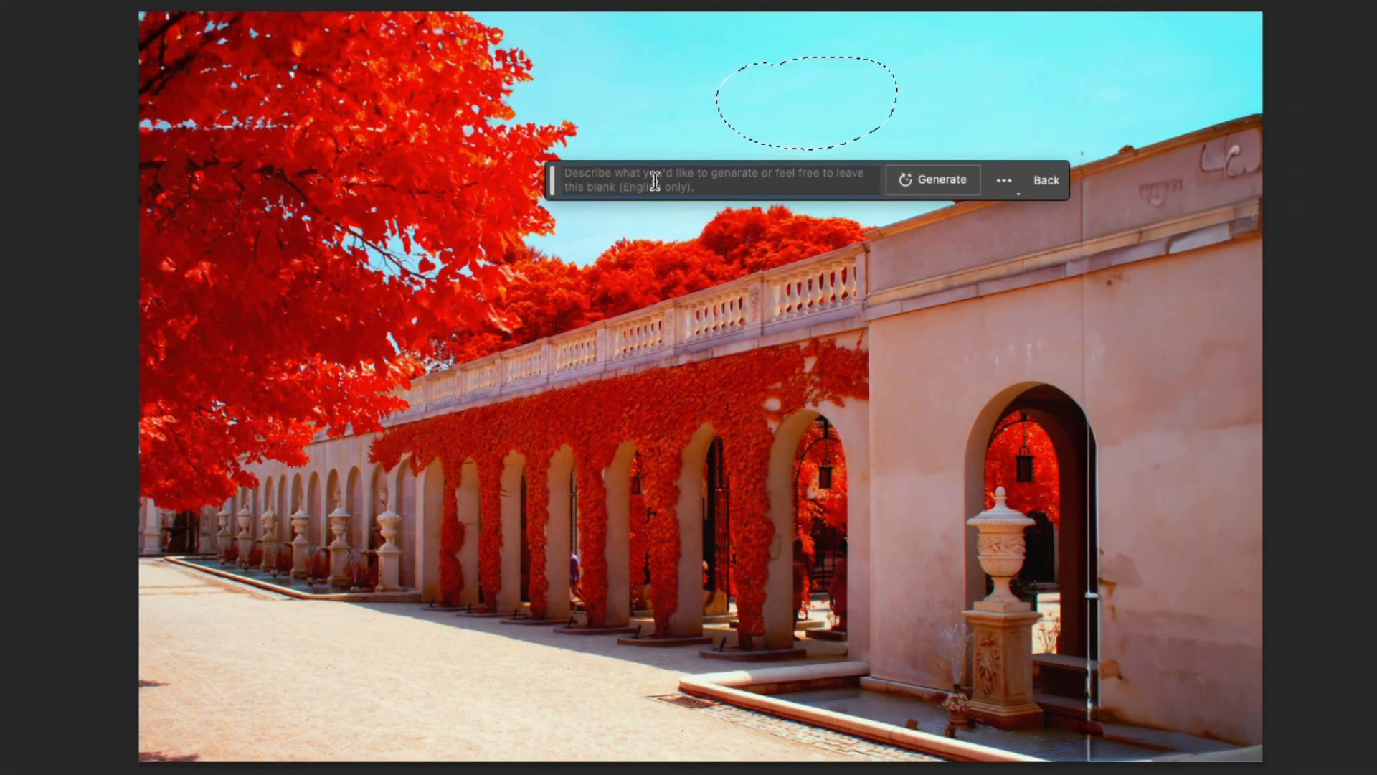
pyautogui.write('Bird')
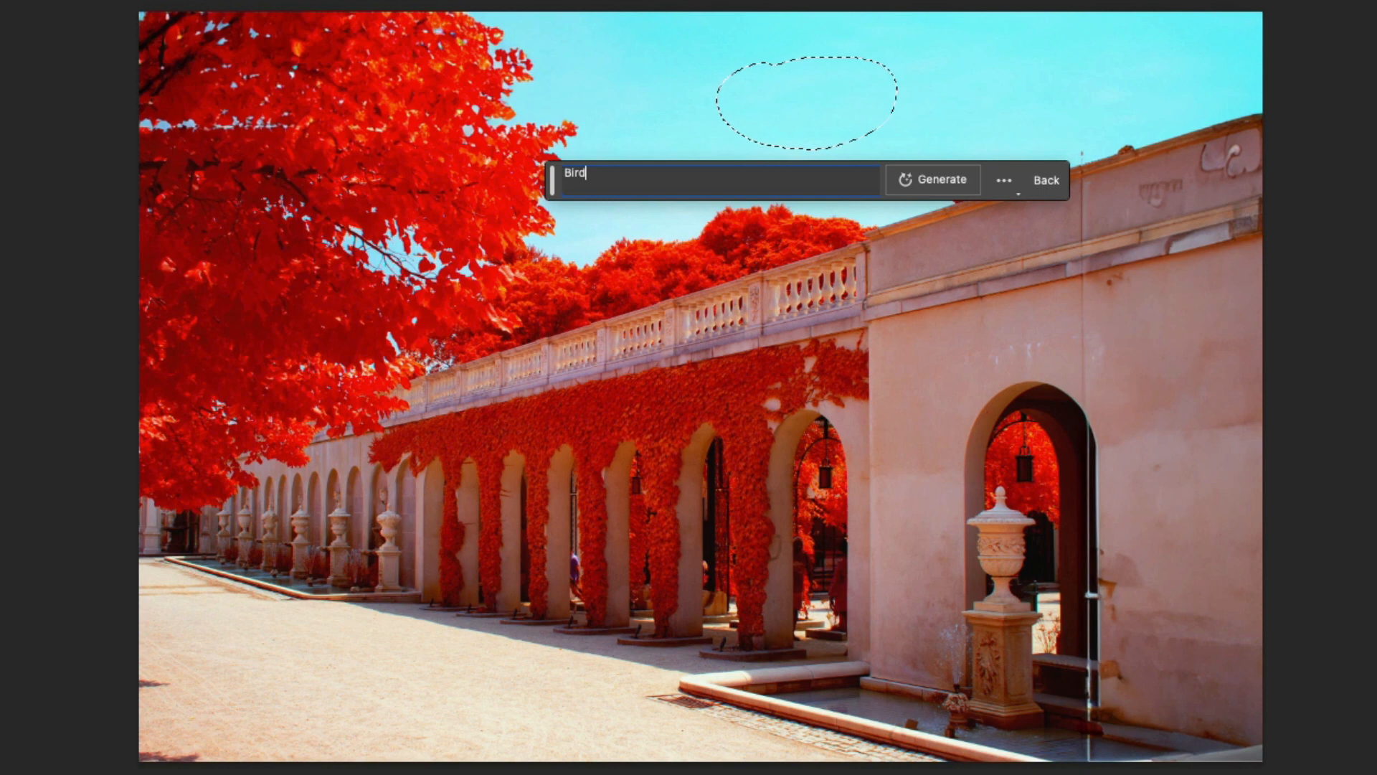
pyautogui.click(917, 178)
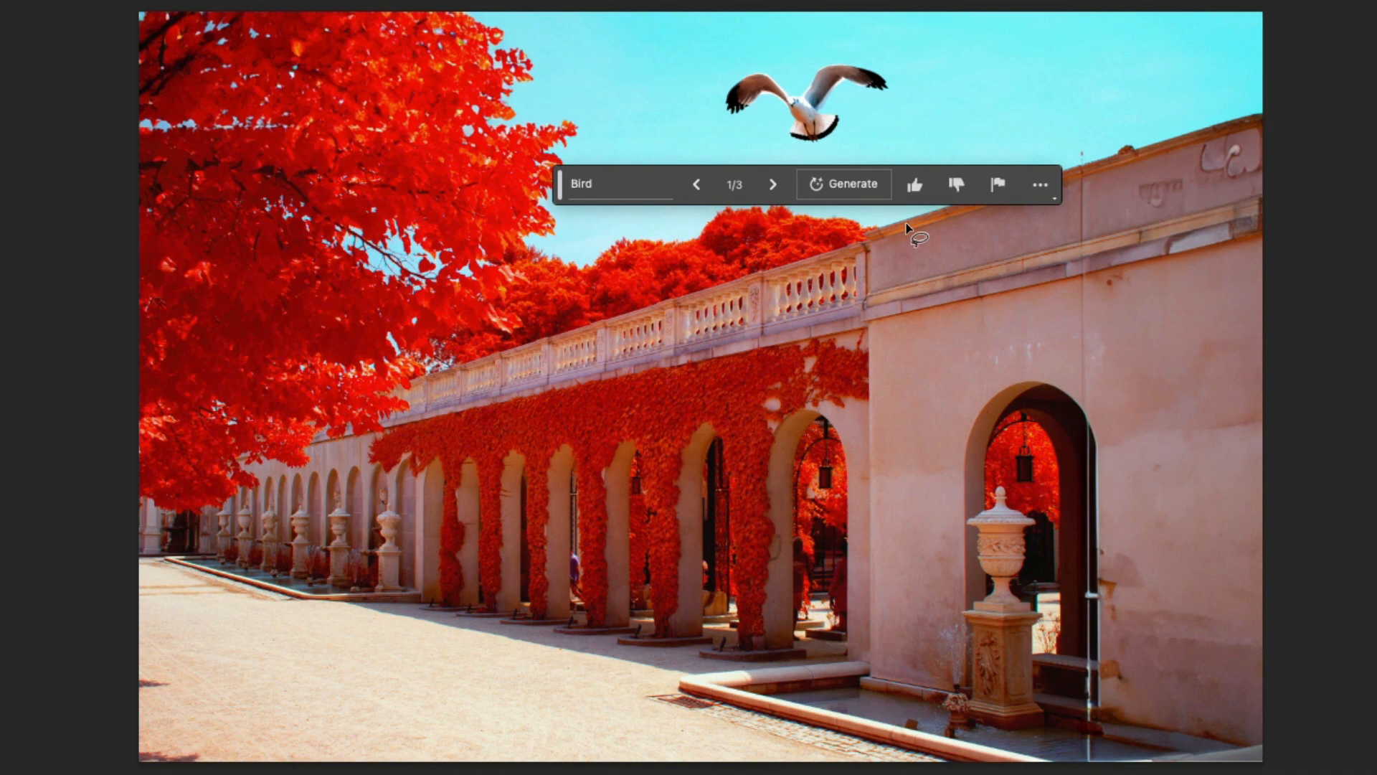
# Browse the bird variations and return to the first one.
pyautogui.click(774, 184)
pyautogui.click(774, 185)
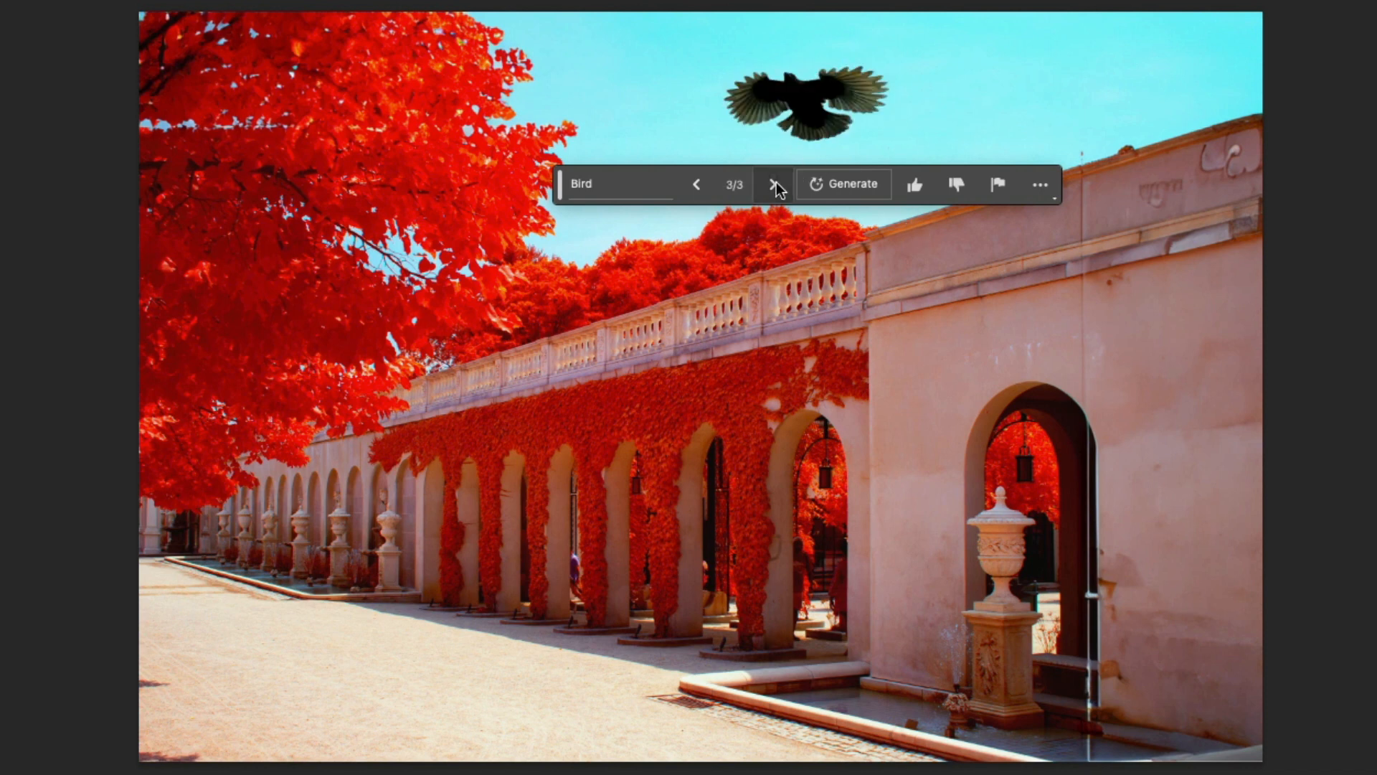
pyautogui.click(697, 185)
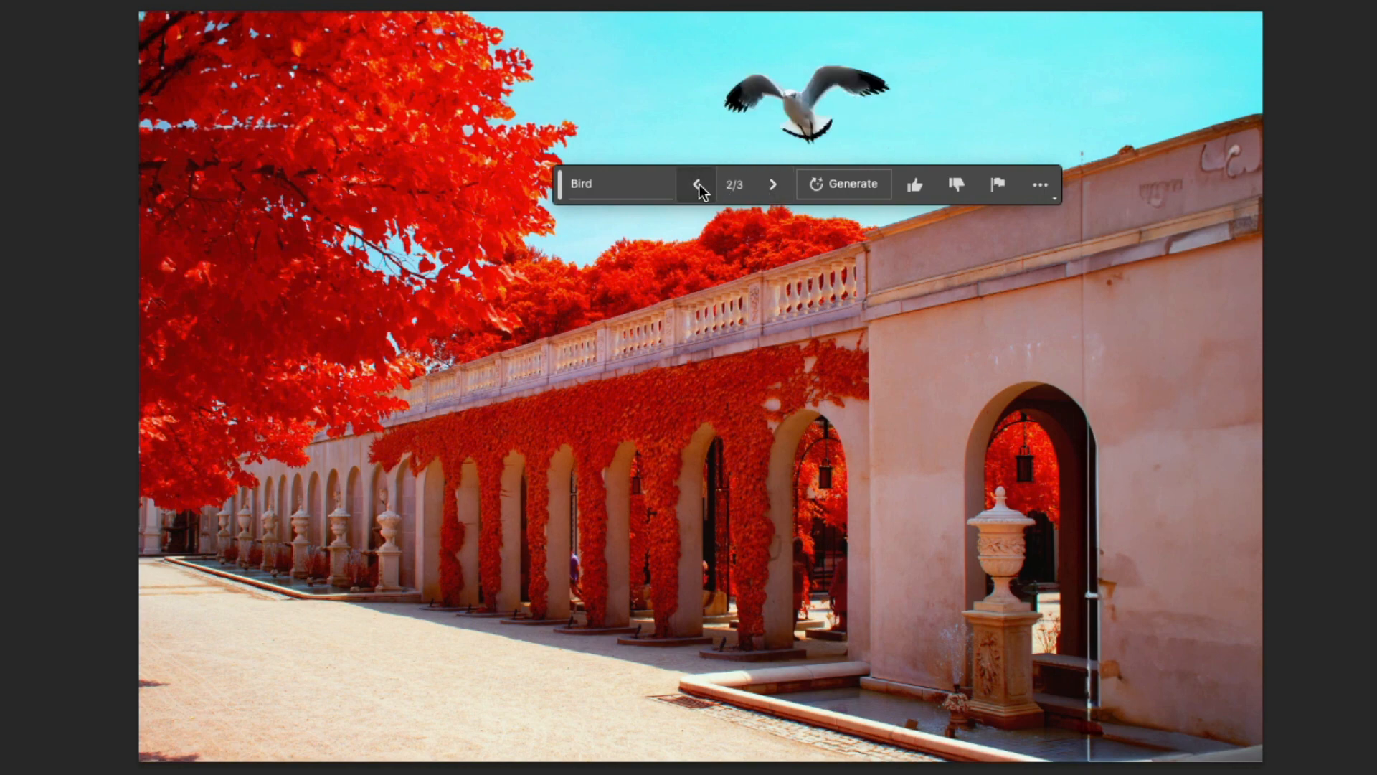
pyautogui.click(700, 184)
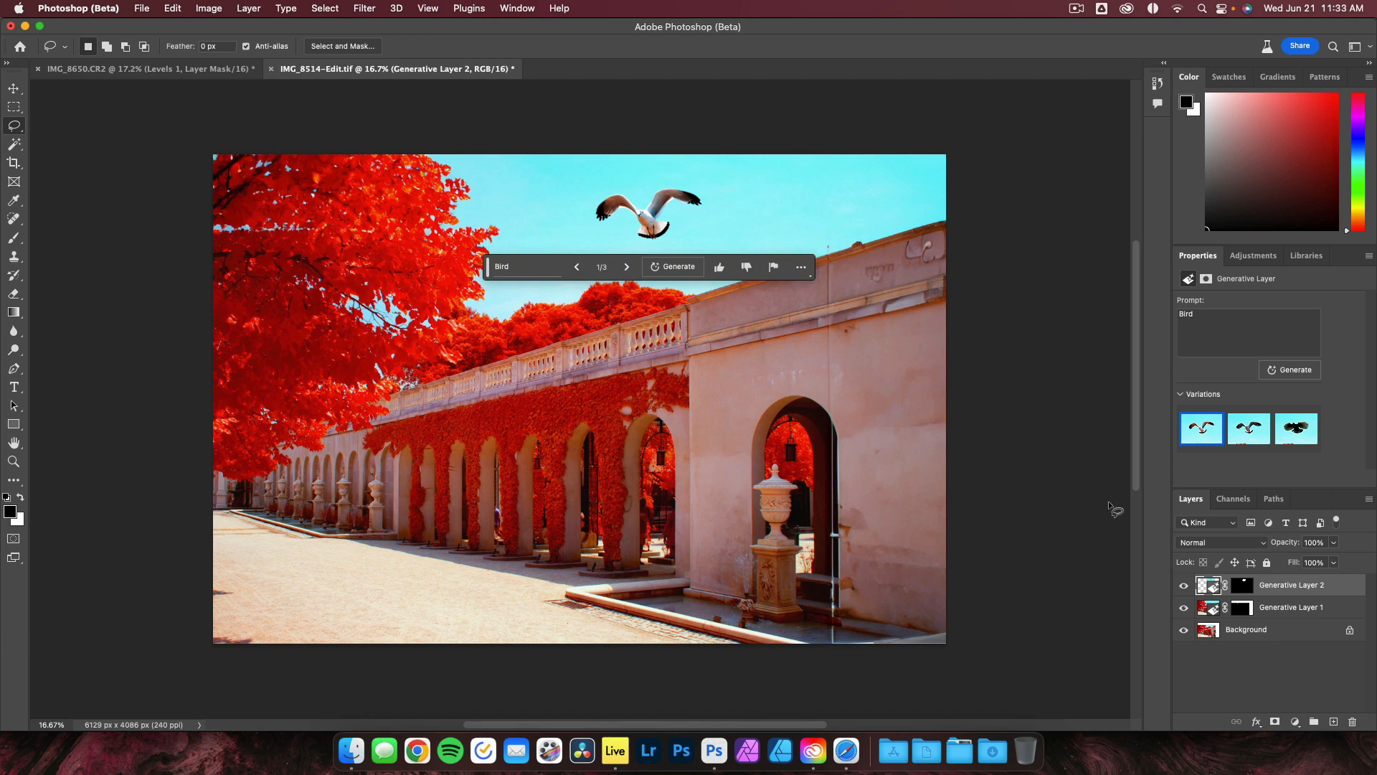
# Toggle the visibility of both generative layers to compare the results with the original photo.
pyautogui.click(1184, 584)
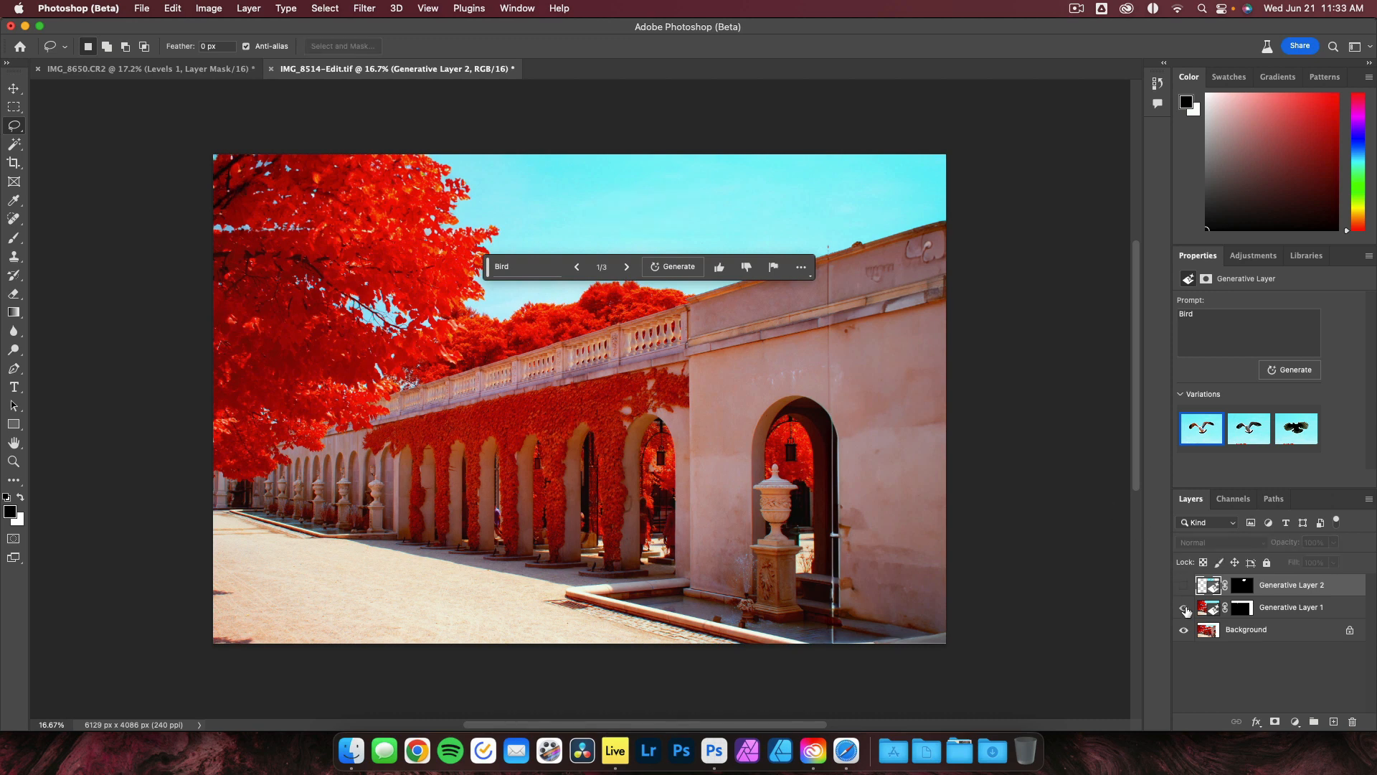
pyautogui.click(1185, 607)
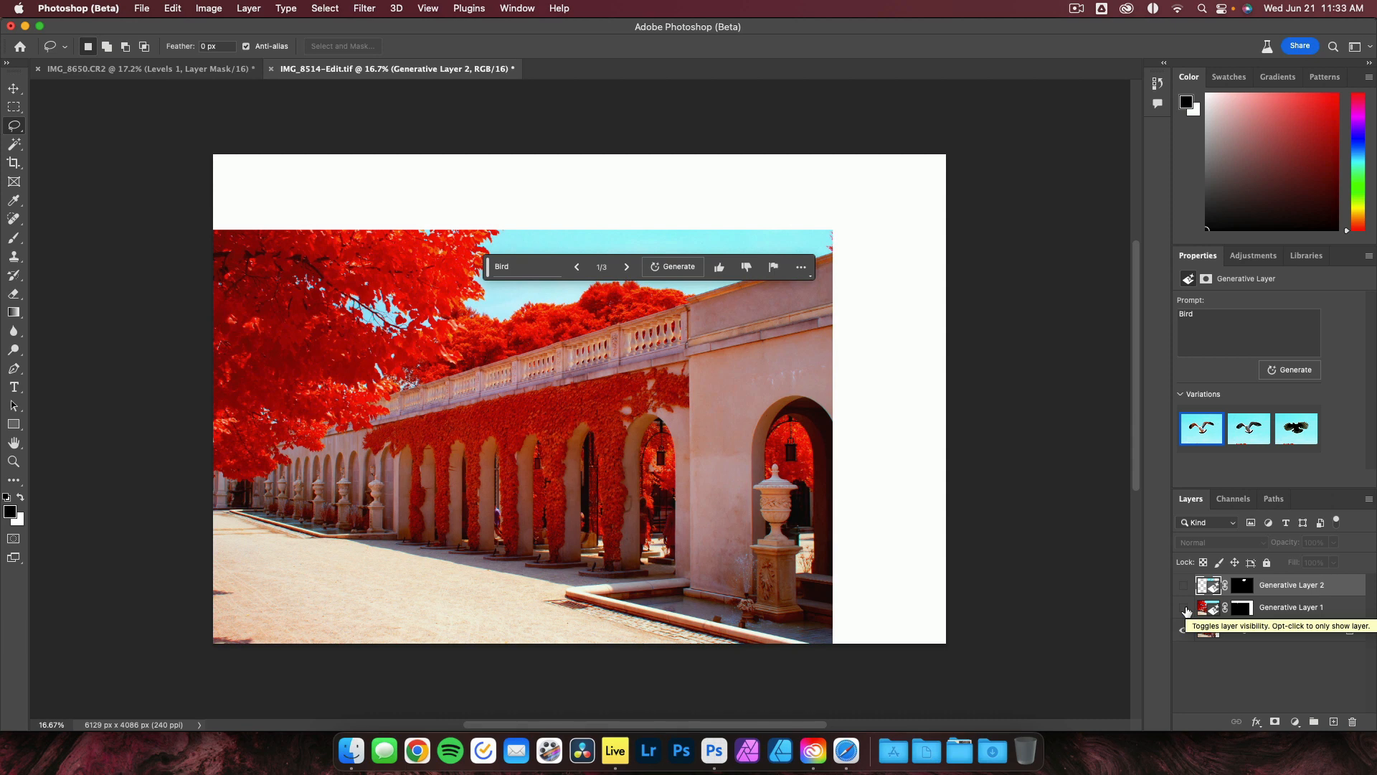
pyautogui.click(1185, 609)
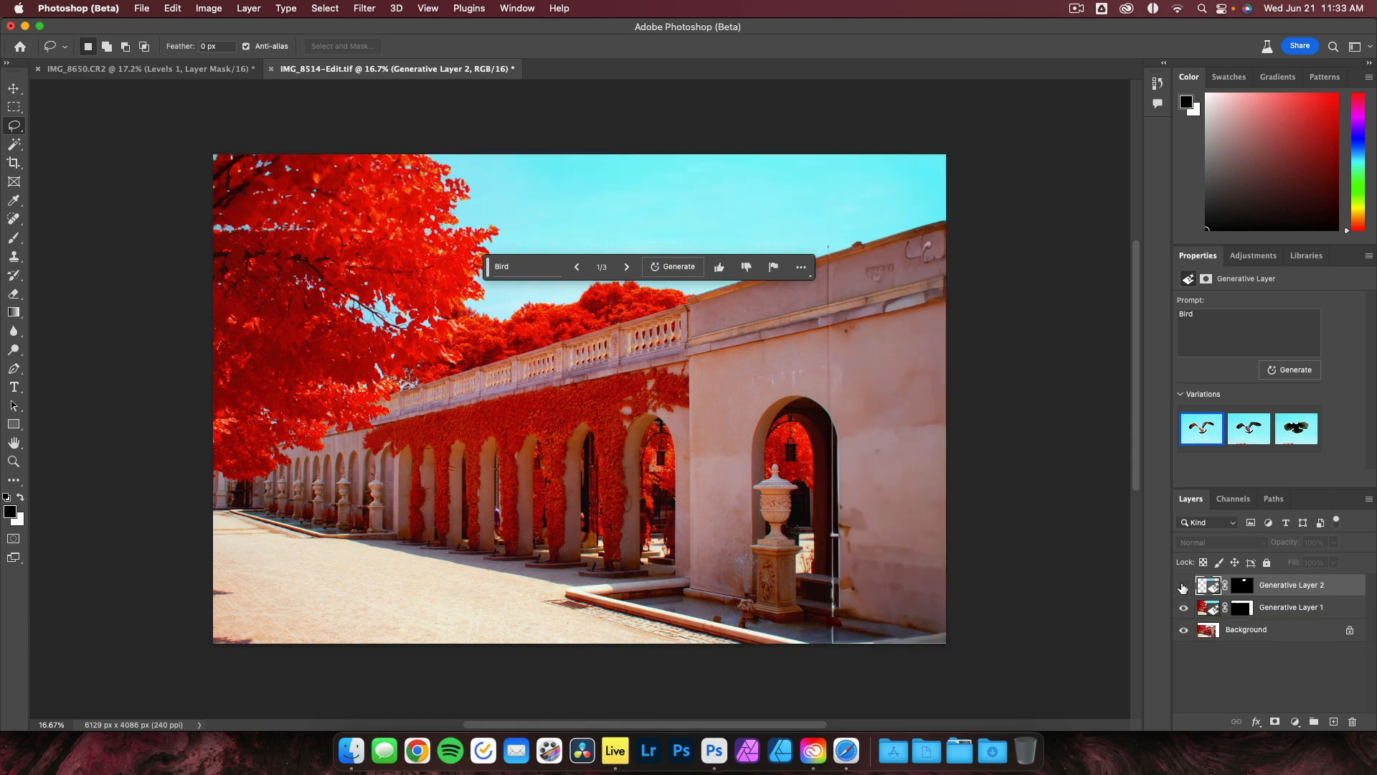
pyautogui.click(1184, 585)
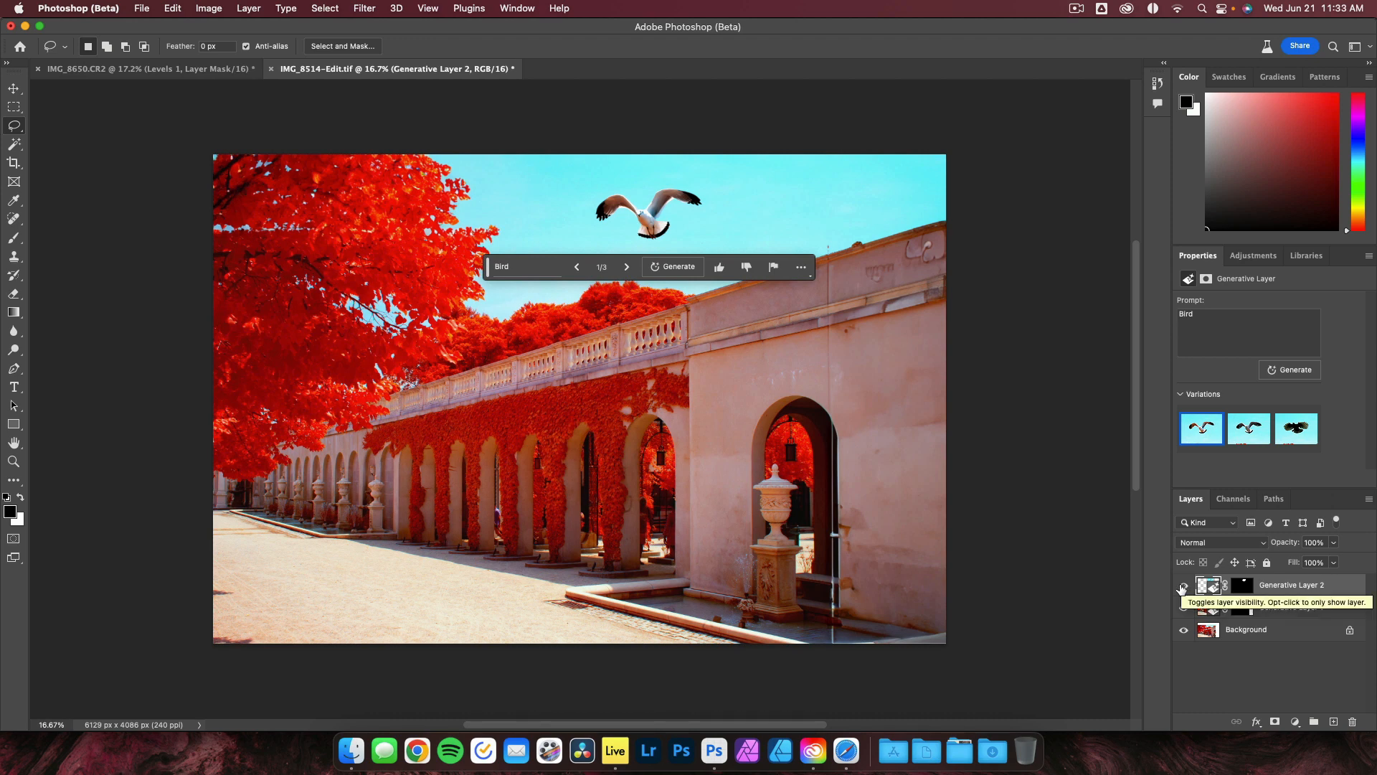
pyautogui.click(1182, 586)
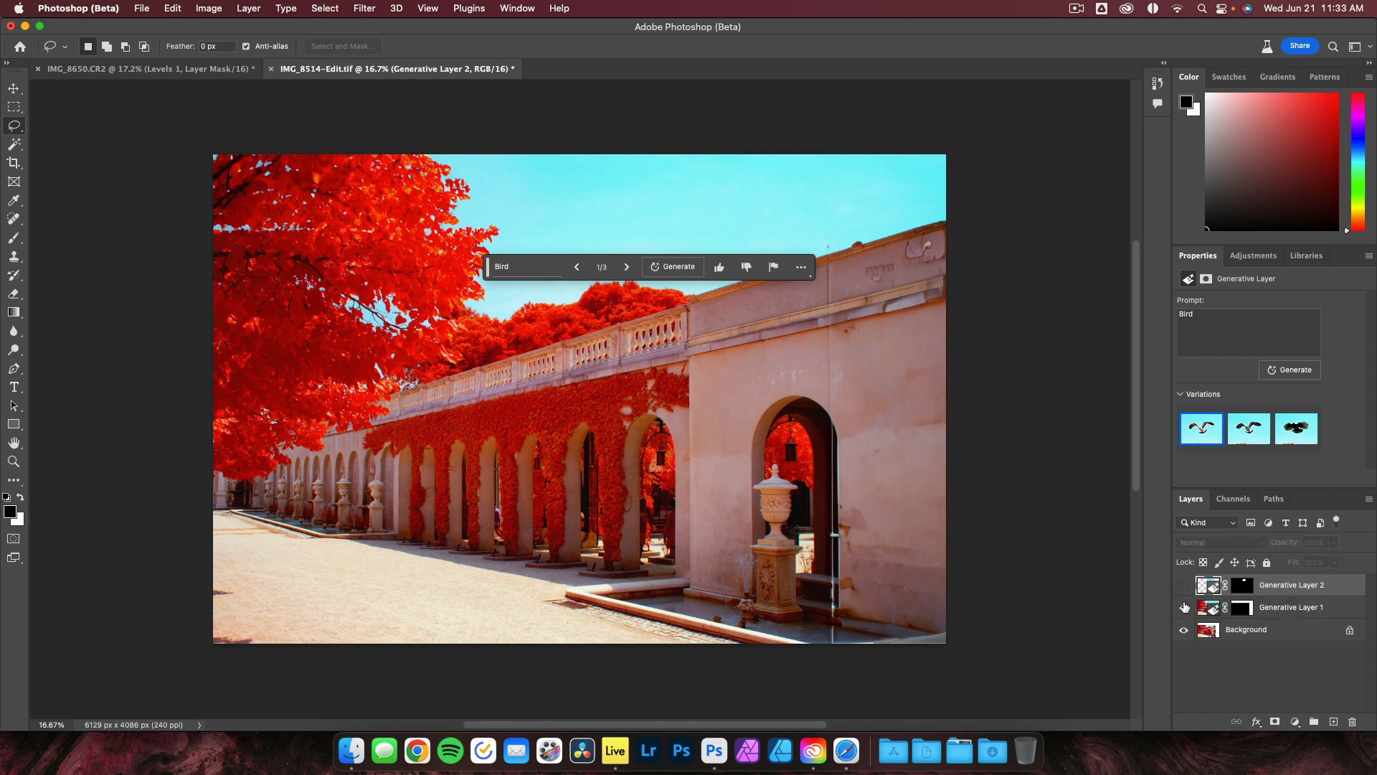
# Turn the visibility of both generative layers back on so the filled edges and the bird show.
pyautogui.click(1185, 607)
pyautogui.click(1184, 608)
pyautogui.click(1183, 586)
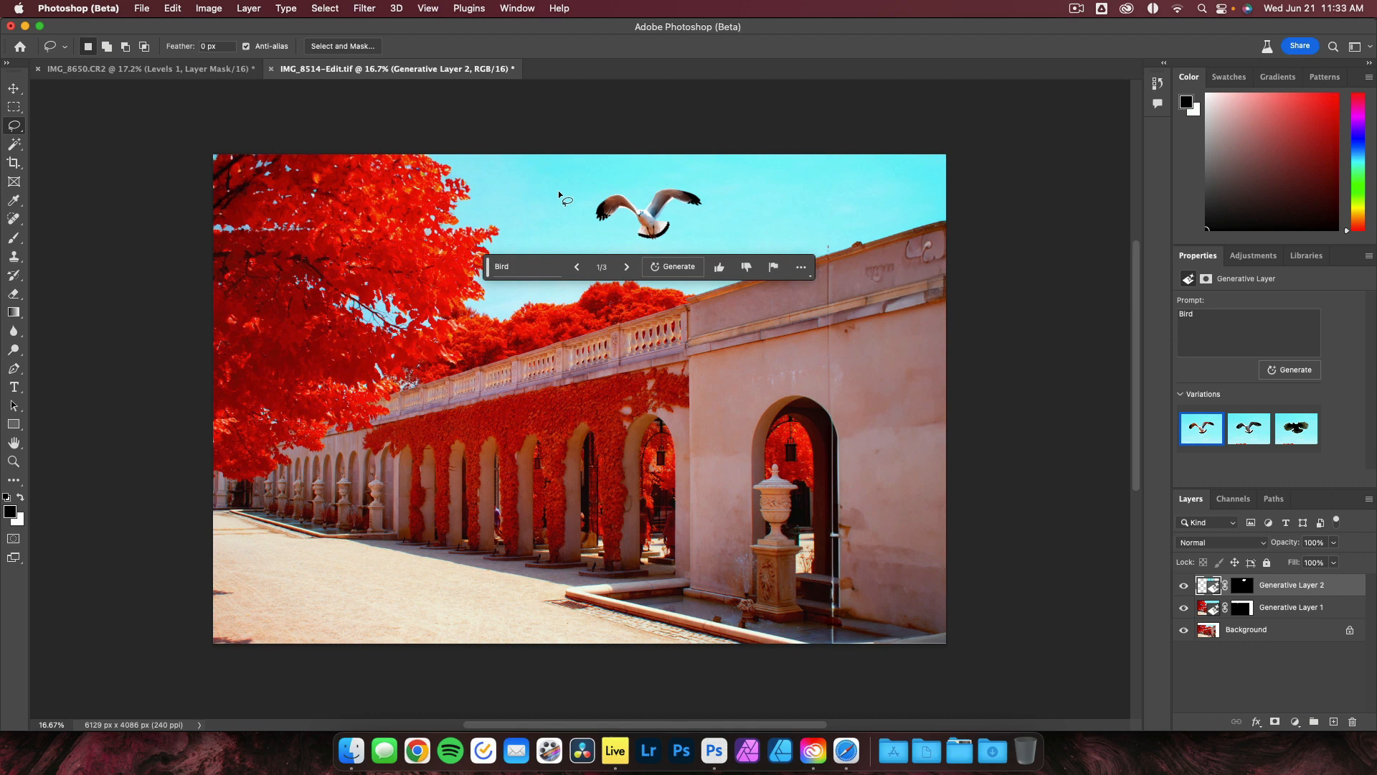
# Switch to the IMG_8650.CR2 document and toggle Generative Layer 1's visibility, leaving it hidden to compare with the original.
pyautogui.click(14, 87)
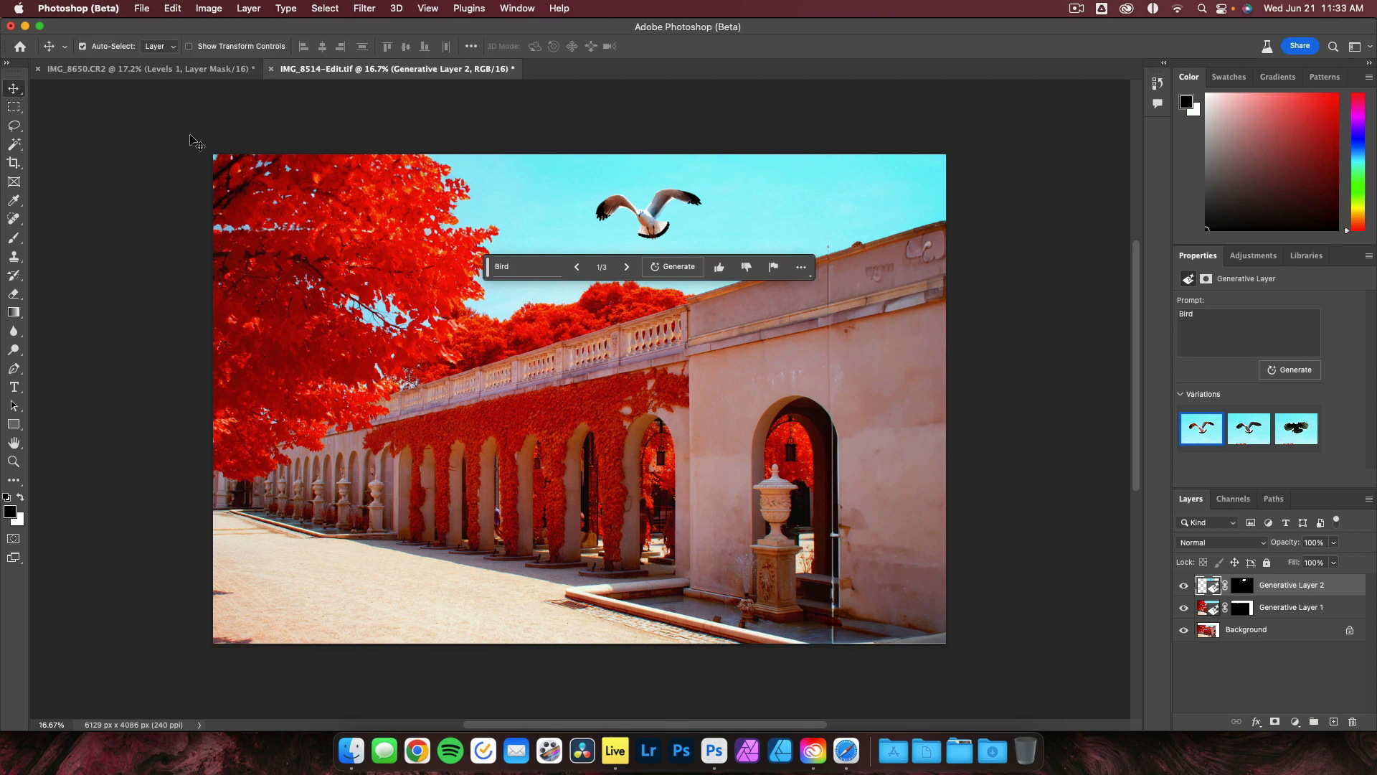
pyautogui.click(170, 70)
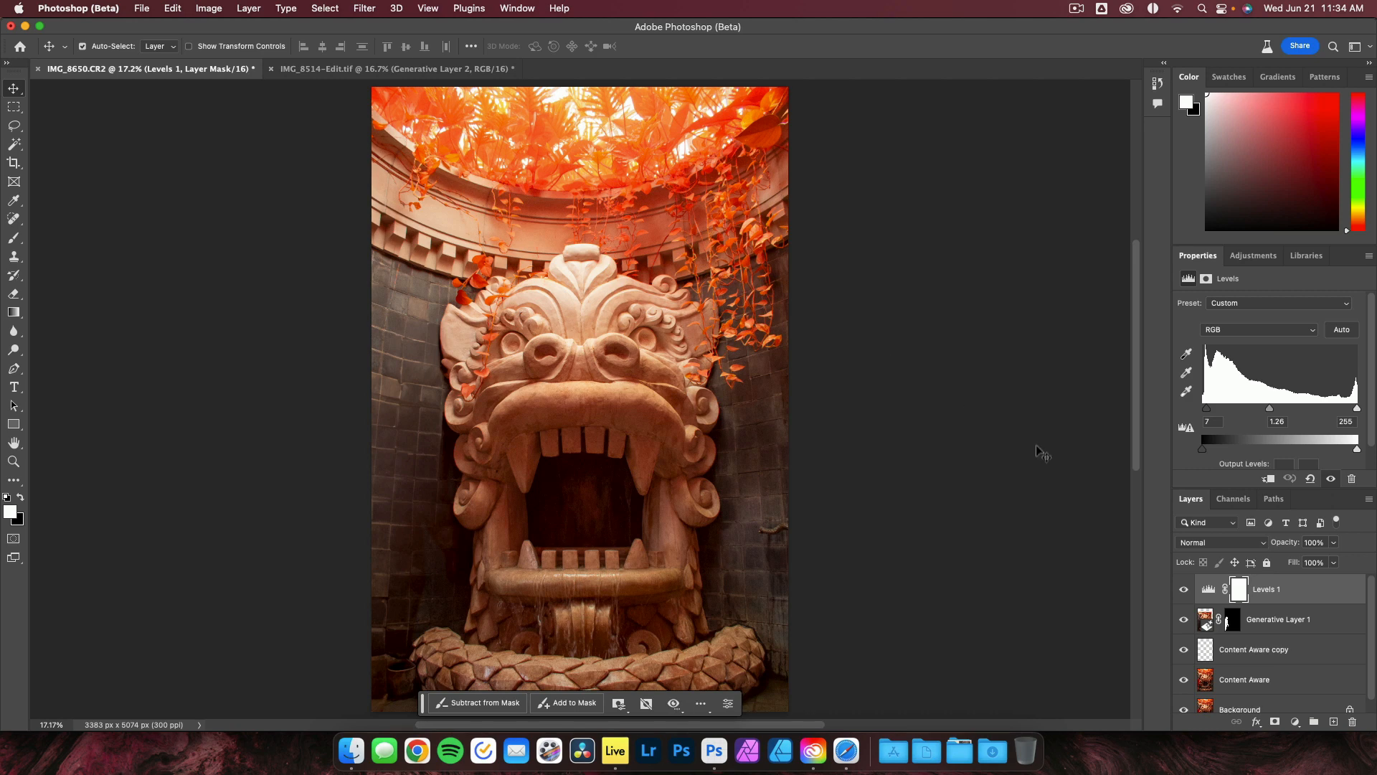
pyautogui.click(1184, 619)
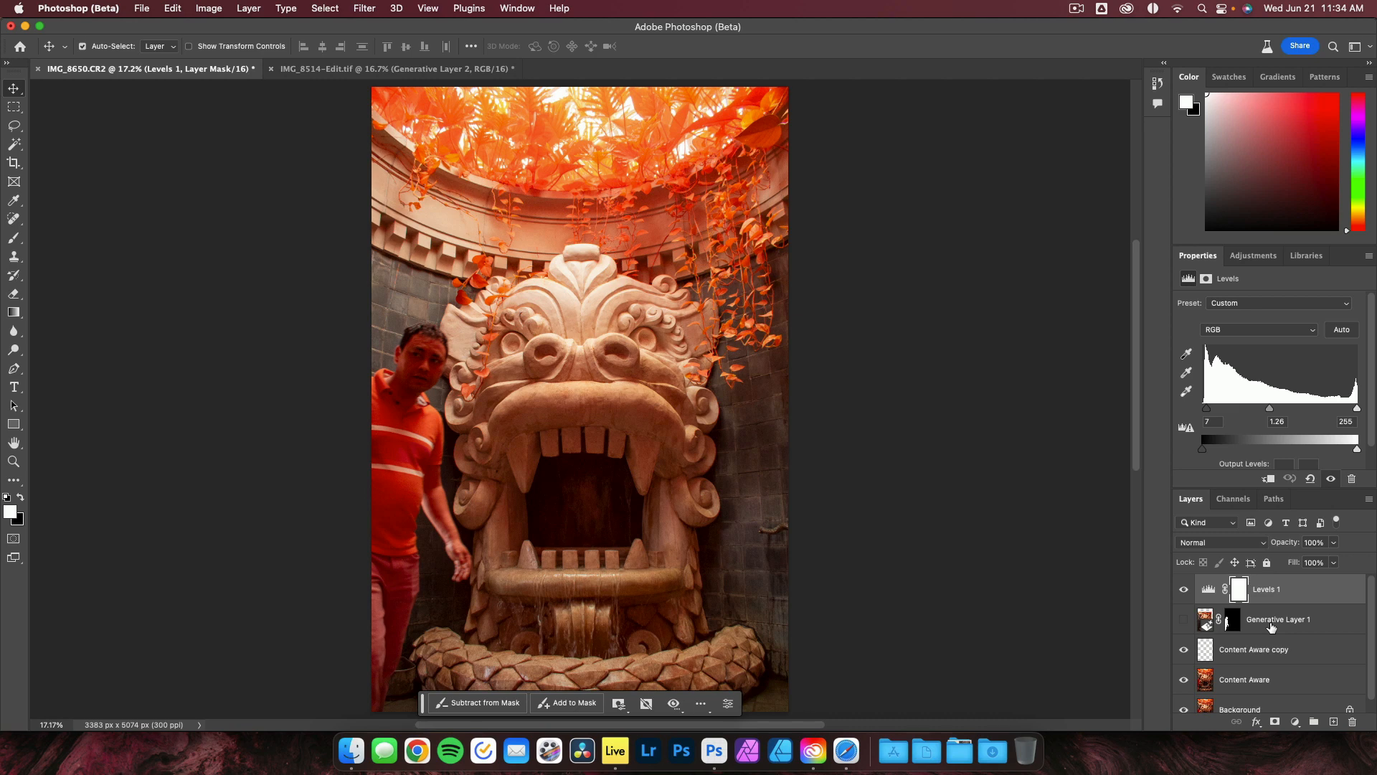
pyautogui.click(1184, 620)
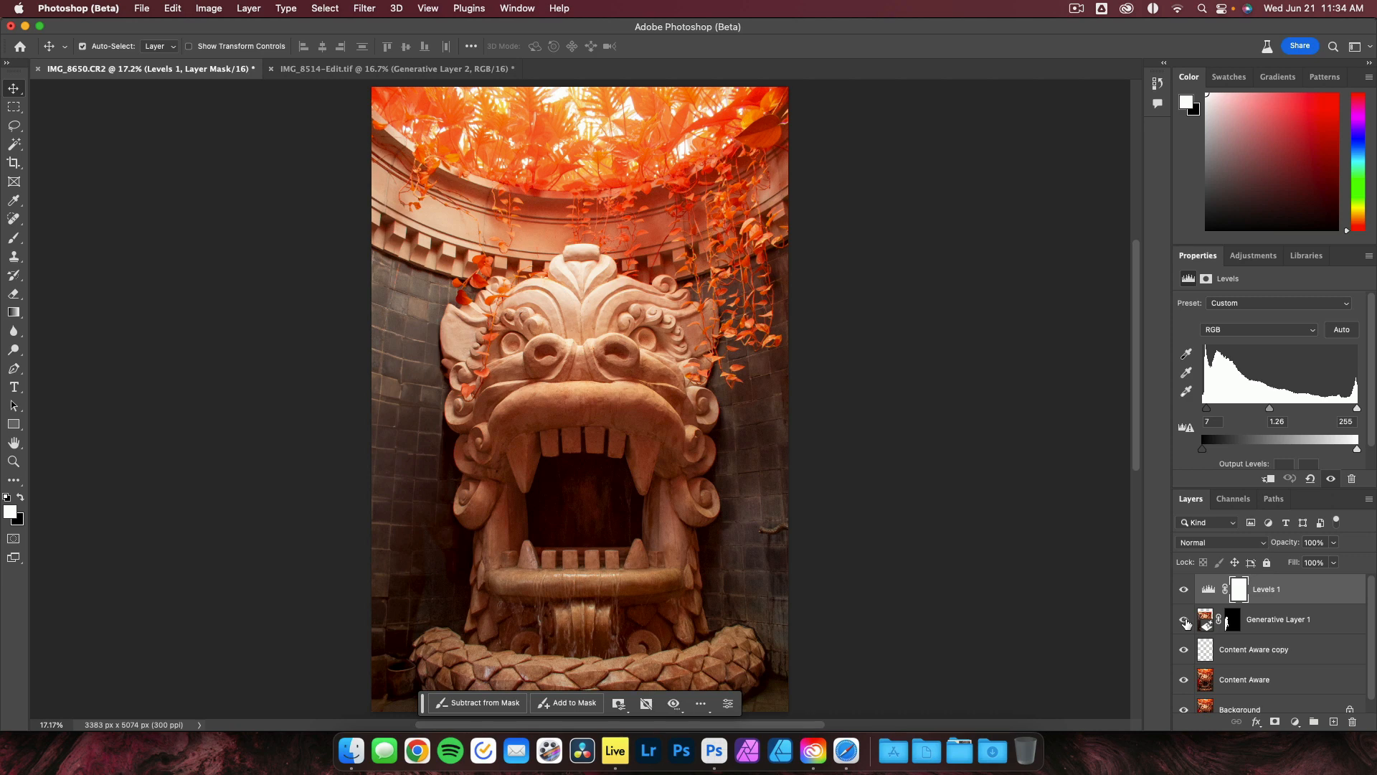
pyautogui.click(1184, 620)
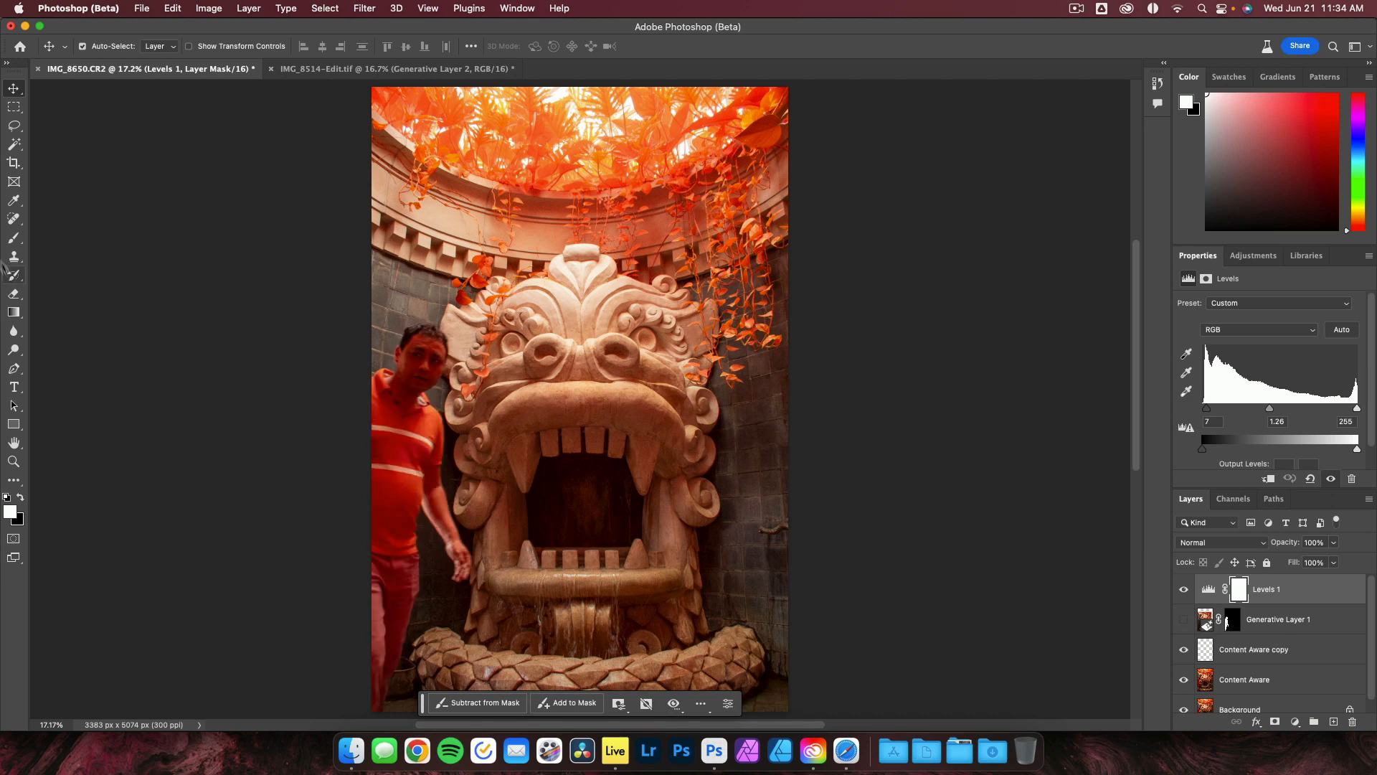
# Lasso around the man at the left edge and run Generative Fill on the selection with an empty prompt.
pyautogui.click(13, 128)
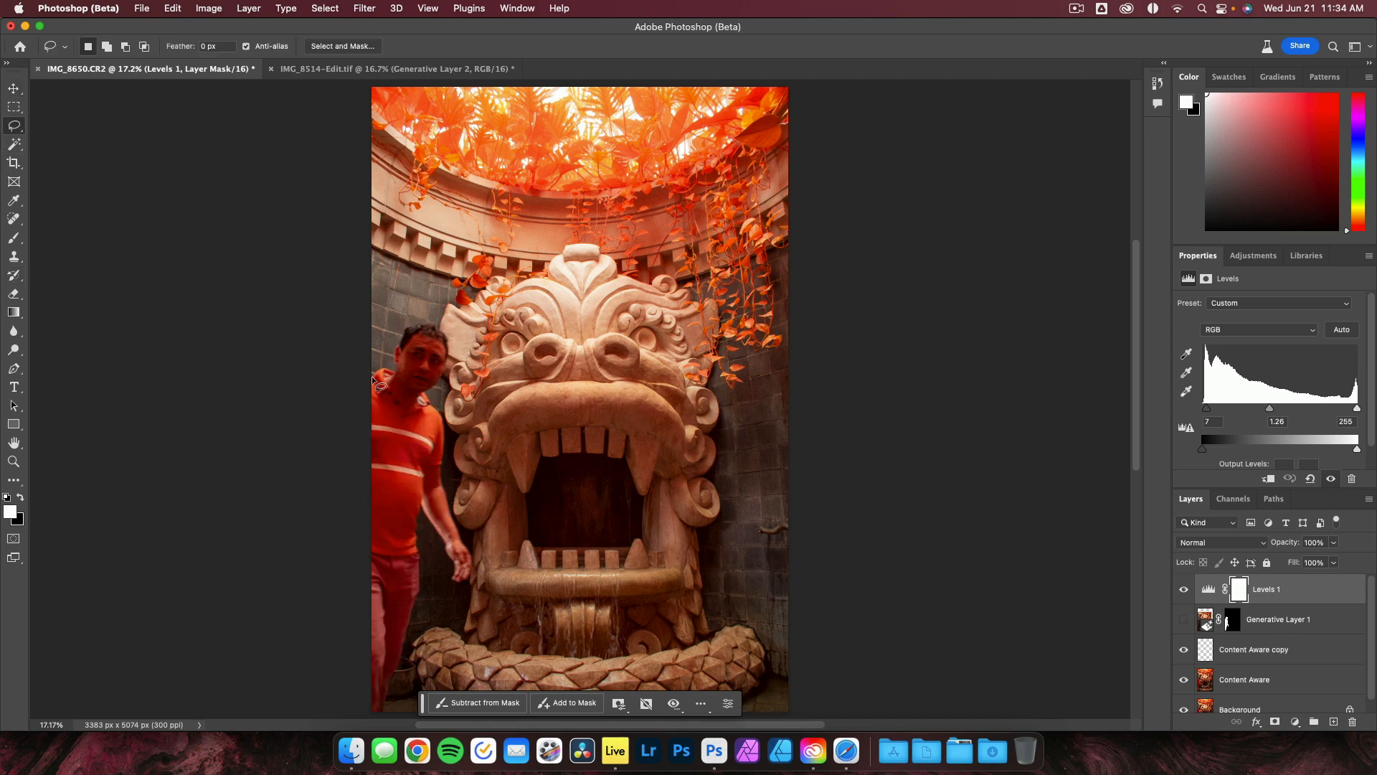
pyautogui.moveTo(380, 372)
pyautogui.mouseDown()
pyautogui.moveTo(406, 323)
pyautogui.moveTo(450, 335)
pyautogui.moveTo(434, 401)
pyautogui.moveTo(473, 567)
pyautogui.moveTo(453, 584)
pyautogui.moveTo(418, 521)
pyautogui.moveTo(409, 644)
pyautogui.moveTo(378, 714)
pyautogui.moveTo(348, 687)
pyautogui.moveTo(311, 376)
pyautogui.mouseUp()
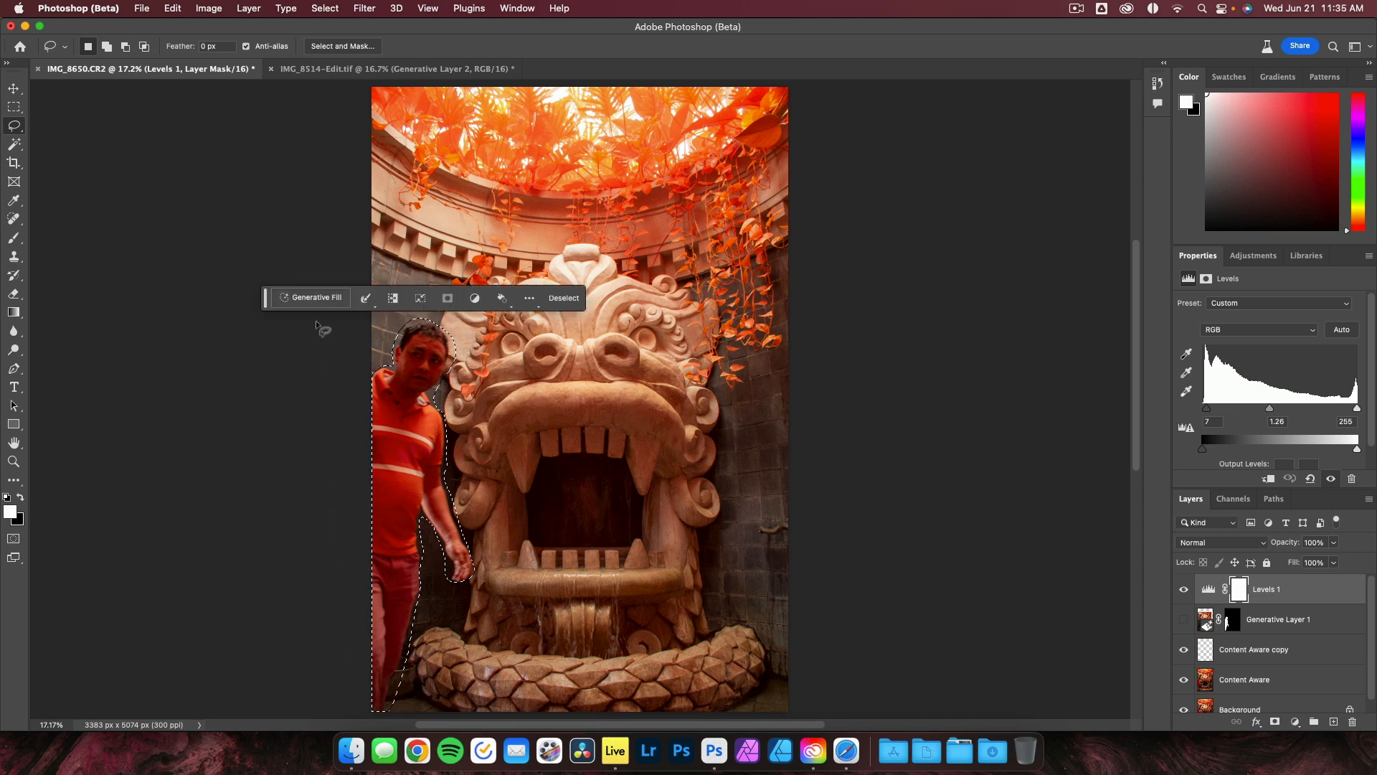
pyautogui.click(316, 298)
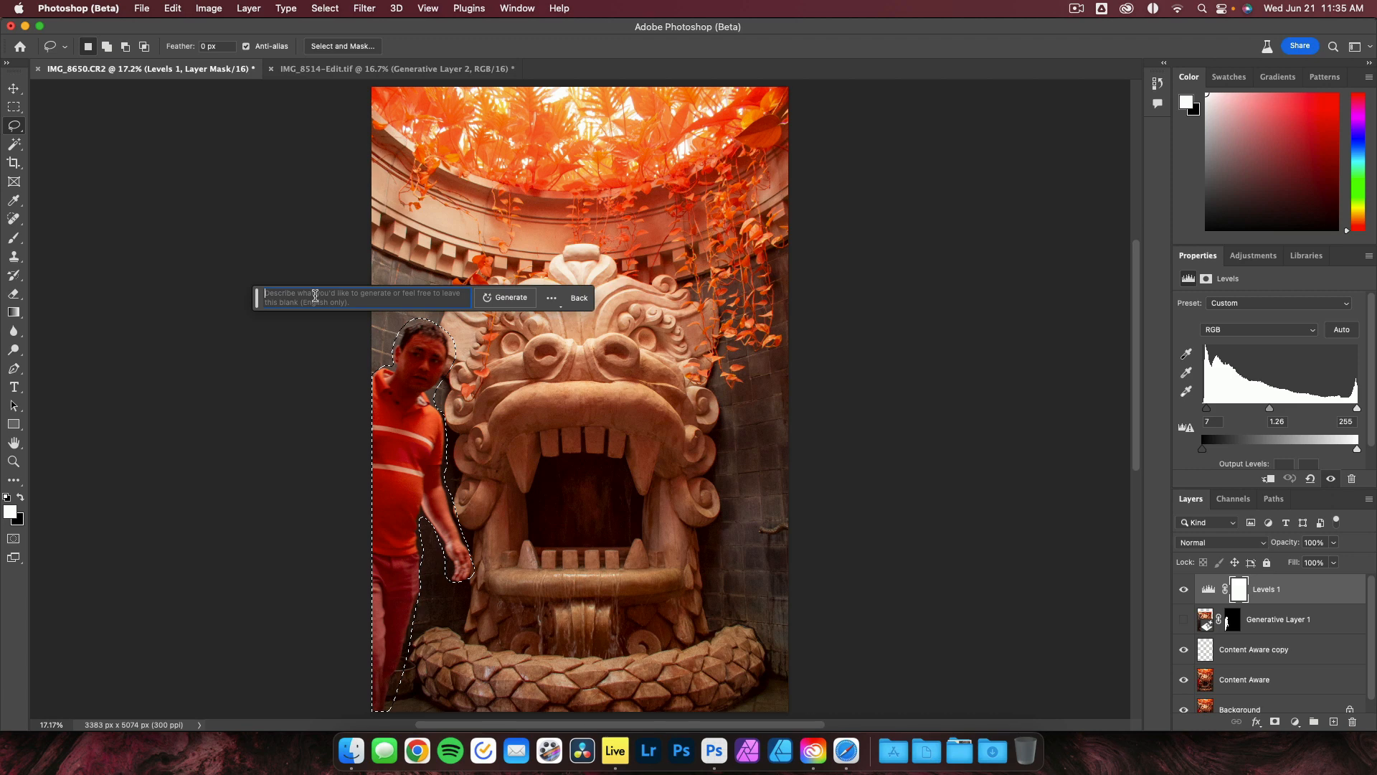
pyautogui.click(512, 298)
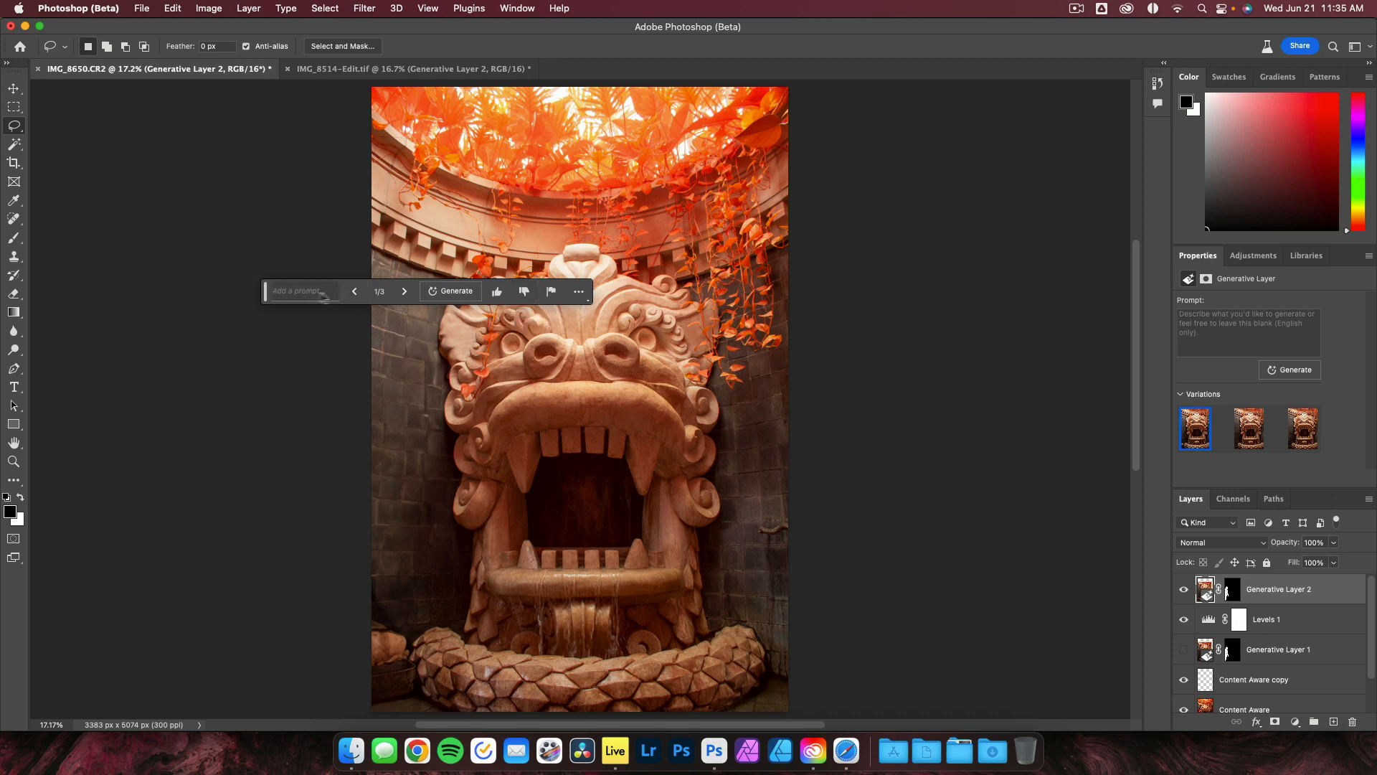
# Move the Generative Fill bar aside and step through the removal variations to the third one.
pyautogui.moveTo(276, 297); pyautogui.dragTo(190, 183)
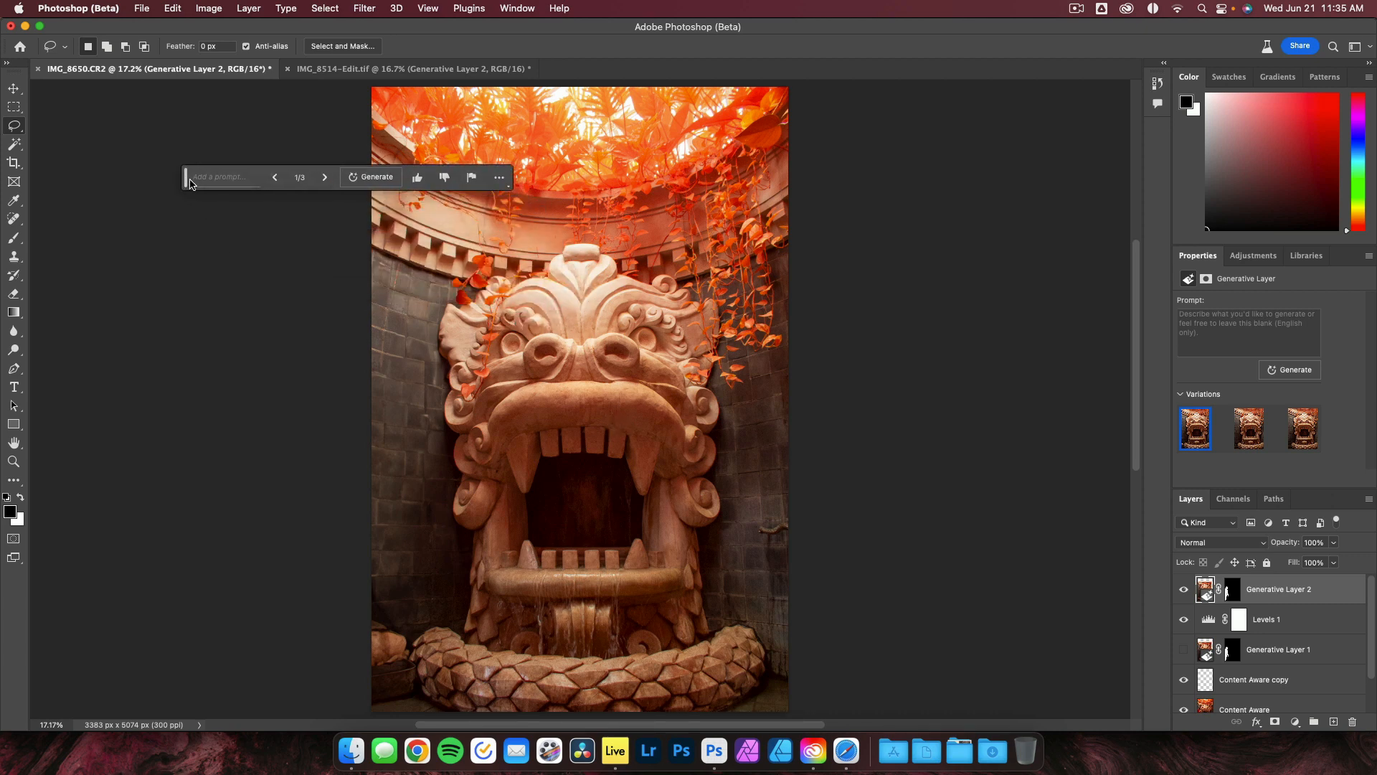
pyautogui.click(326, 182)
pyautogui.click(326, 183)
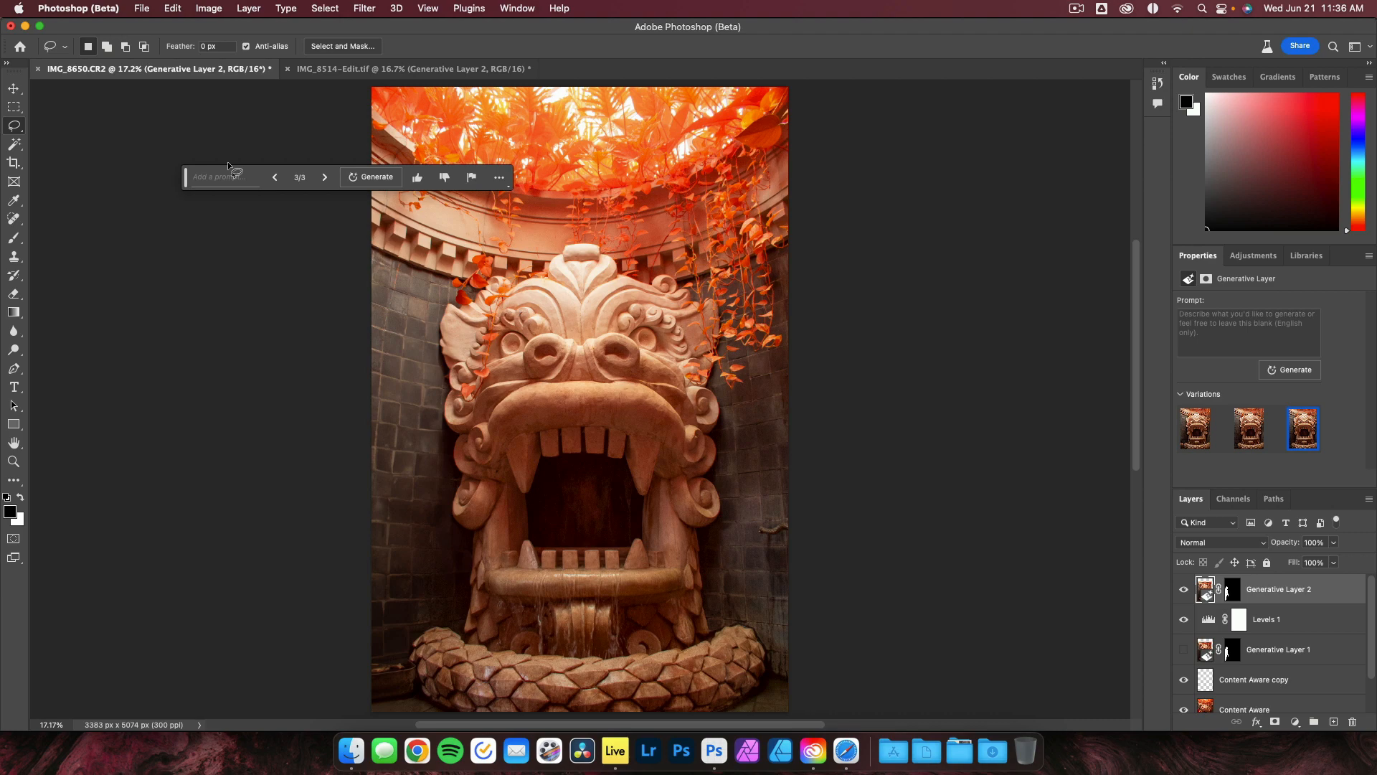
# Minimize the Photoshop window and switch to Safari showing Adobe's Generative Fill page.
pyautogui.click(25, 26)
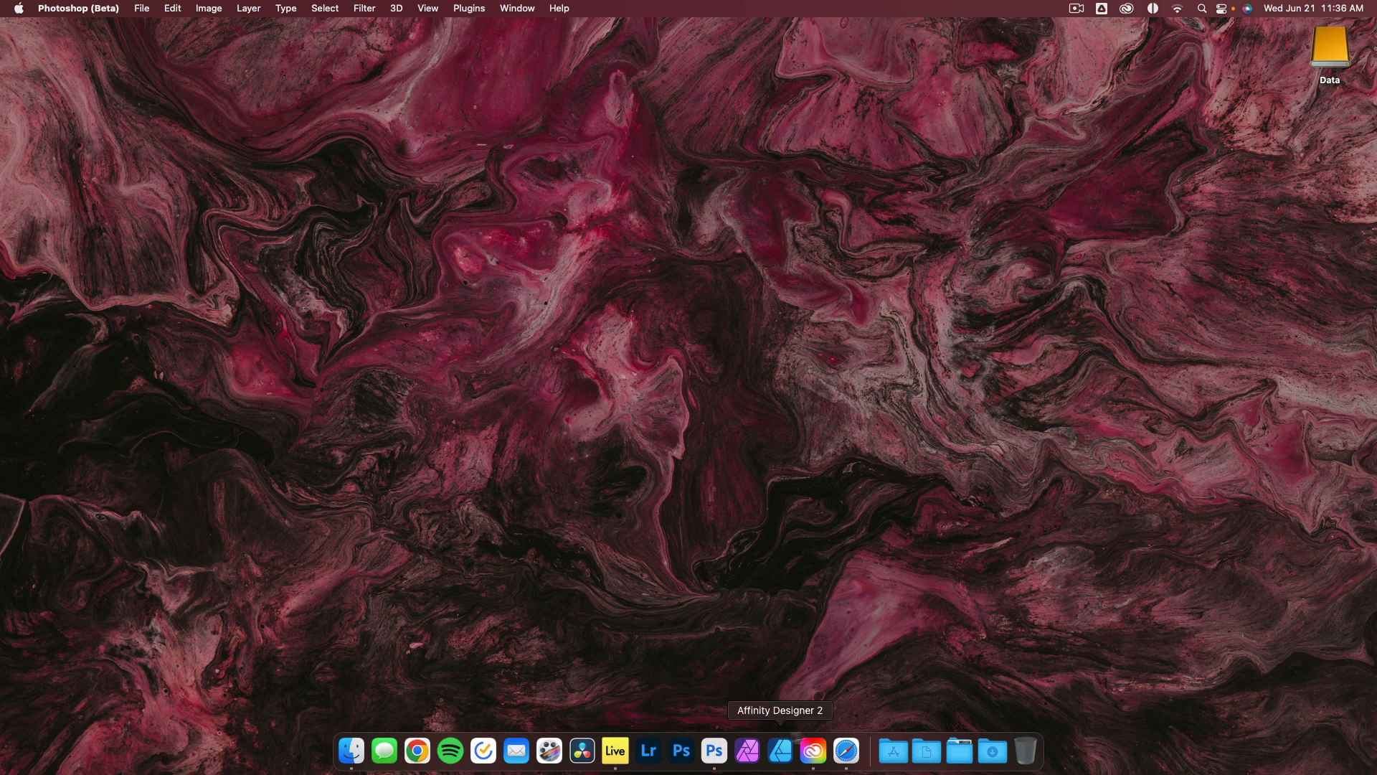
pyautogui.click(847, 750)
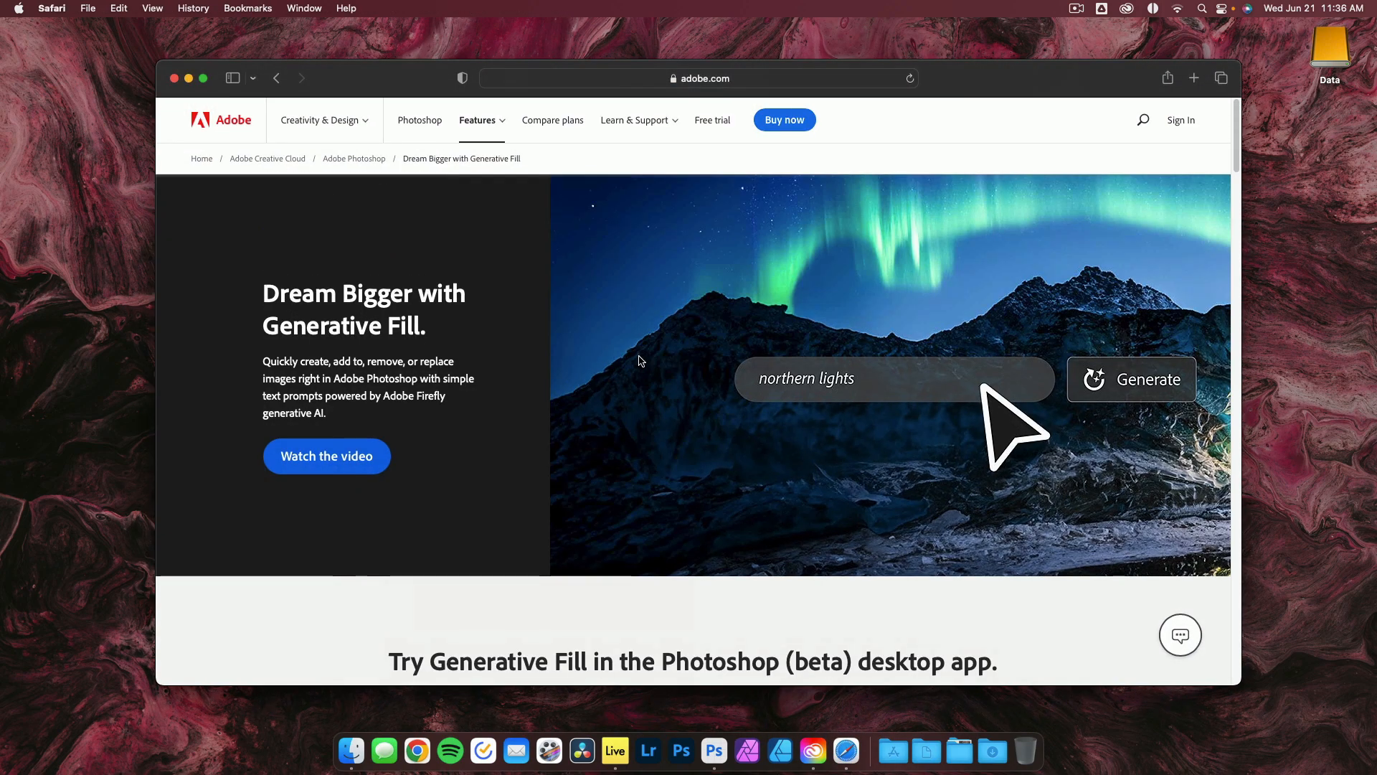